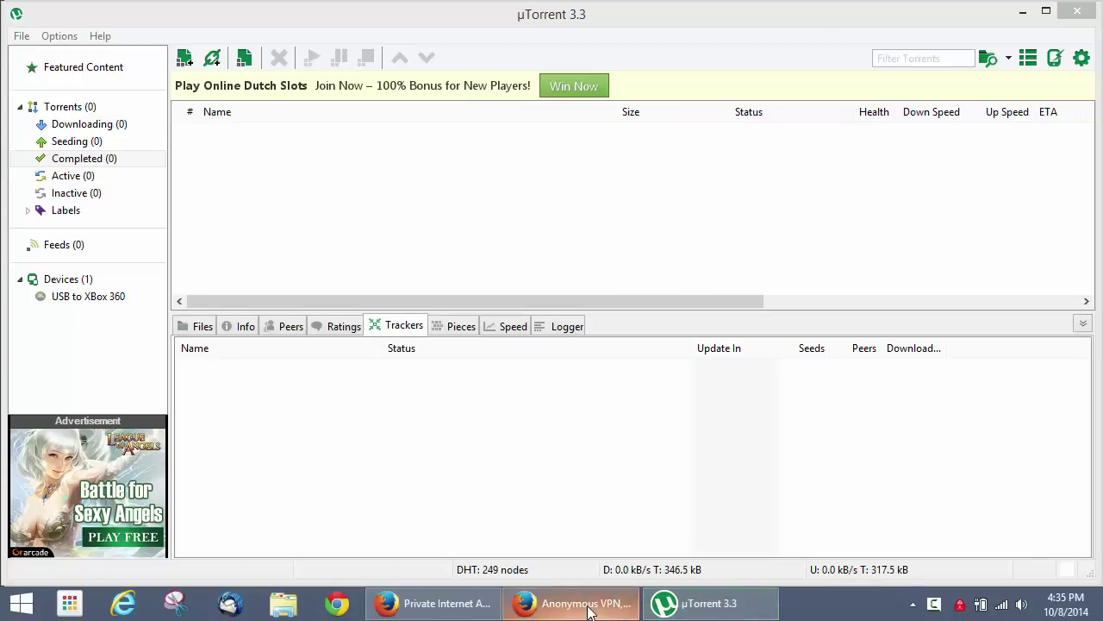
# Download the torrent IP checker from TorGuard's Check your Torrent IP page in Firefox.
pyautogui.click(560, 602)
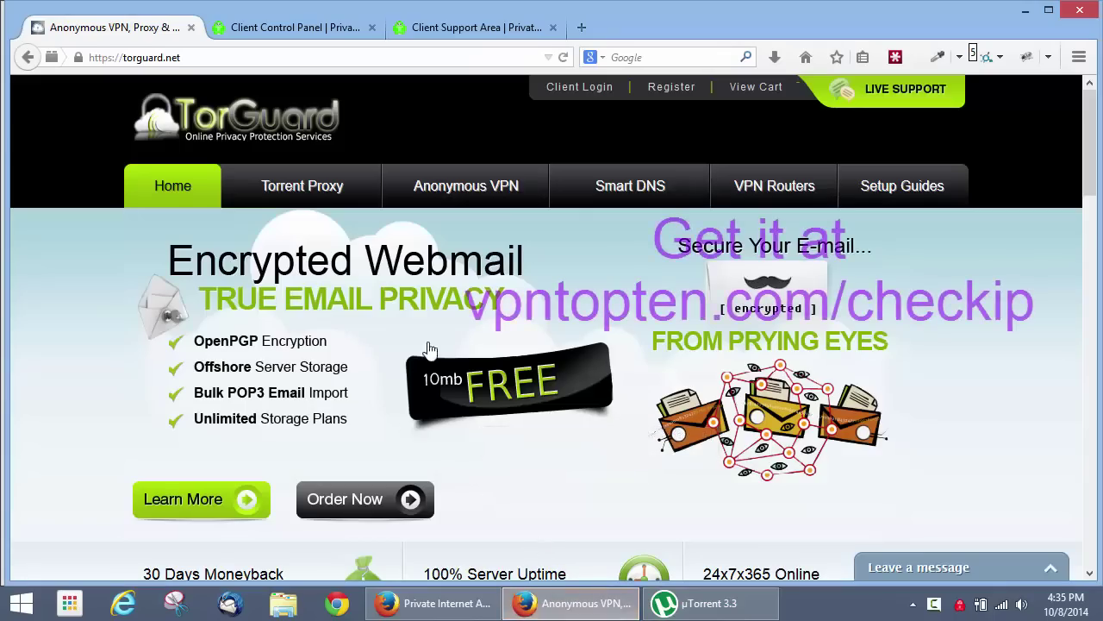
pyautogui.moveTo(1090, 160); pyautogui.dragTo(1075, 565)
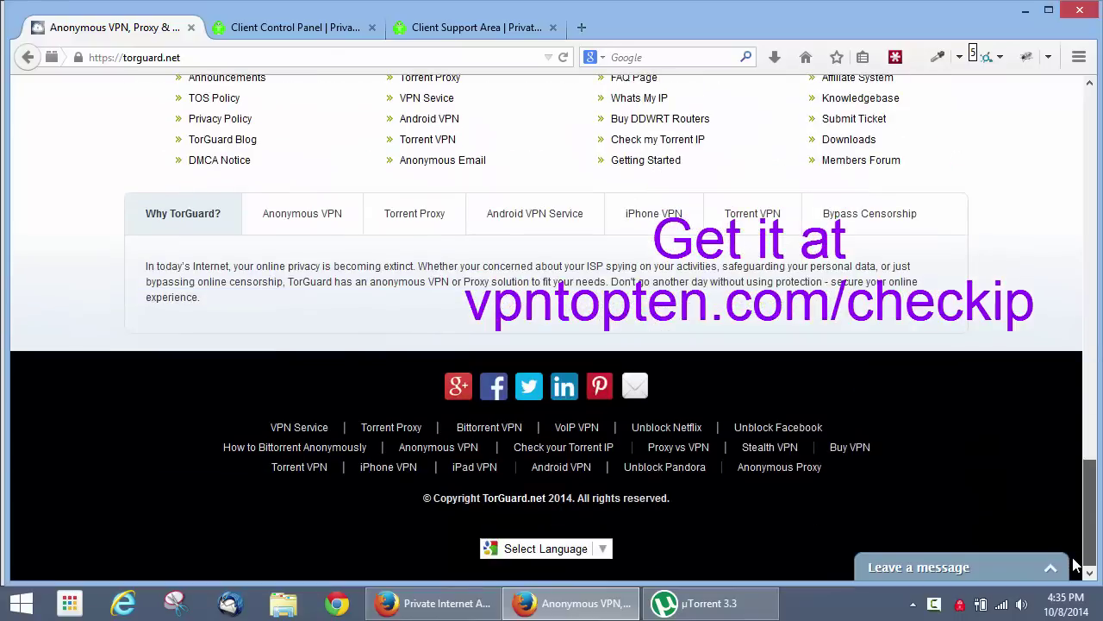
pyautogui.click(543, 455)
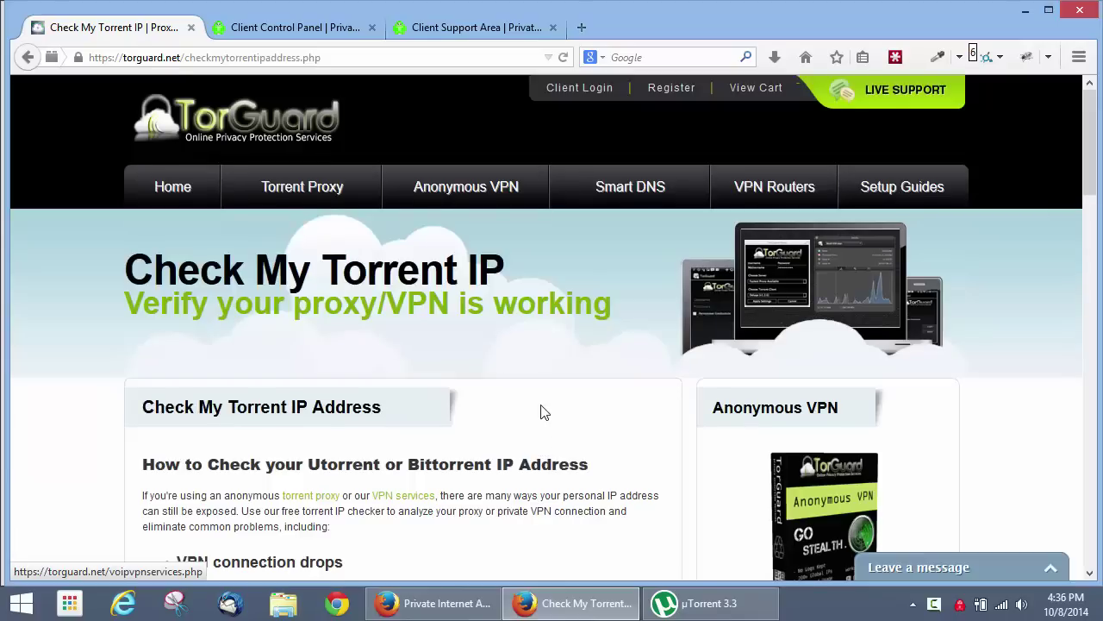
pyautogui.scroll(-10, 543, 412)
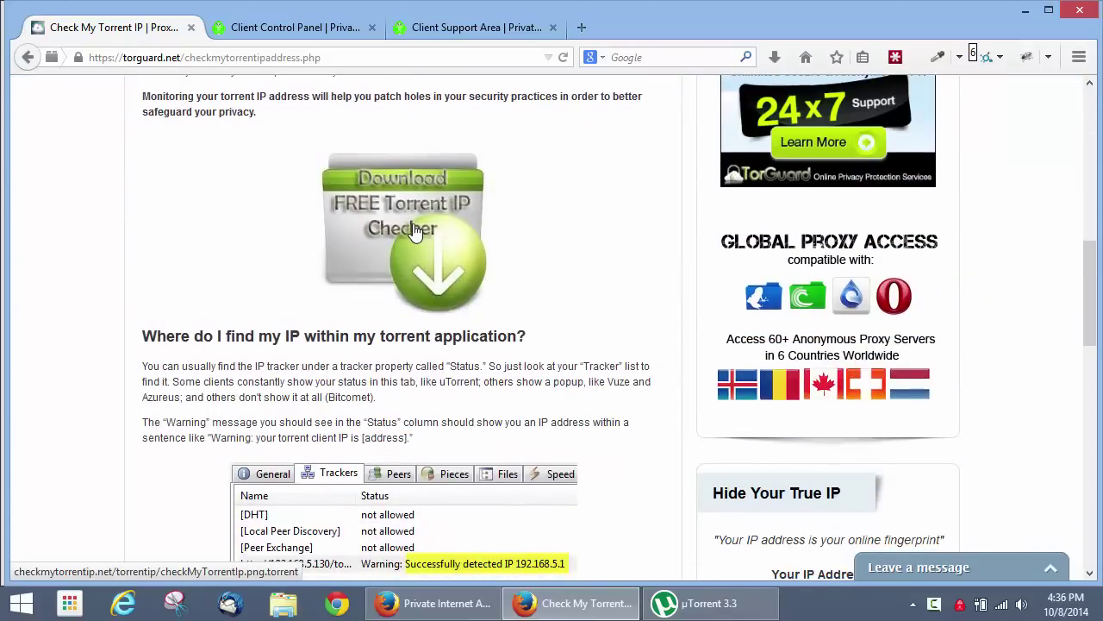
pyautogui.click(416, 231)
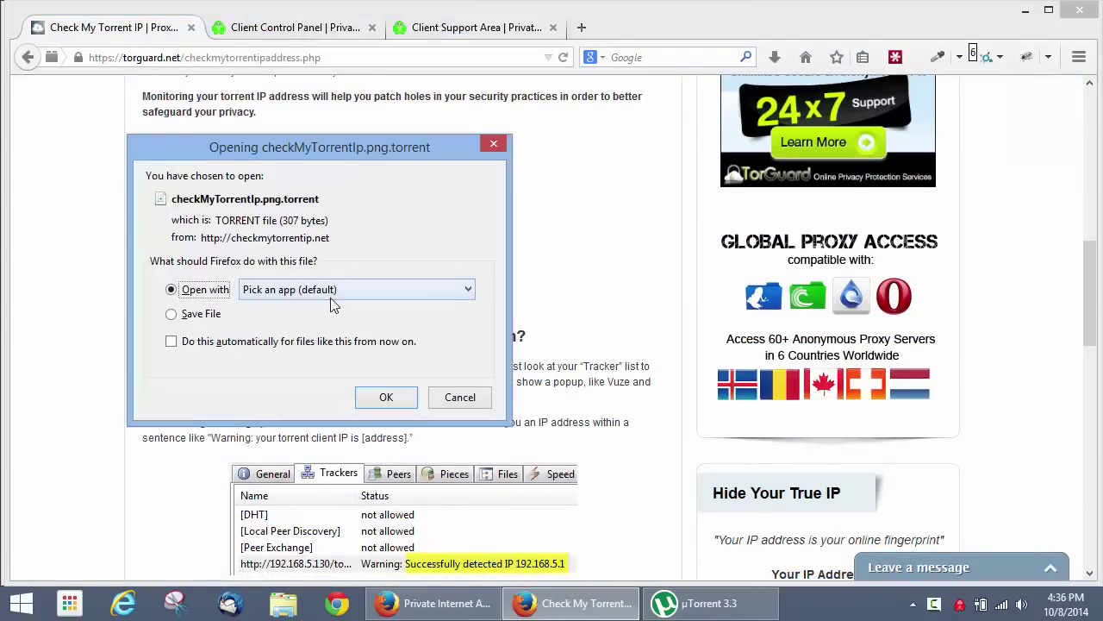
# Open checkMyTorrentIp.png.torrent with µTorrent via Other... and confirm with OK.
pyautogui.click(333, 292)
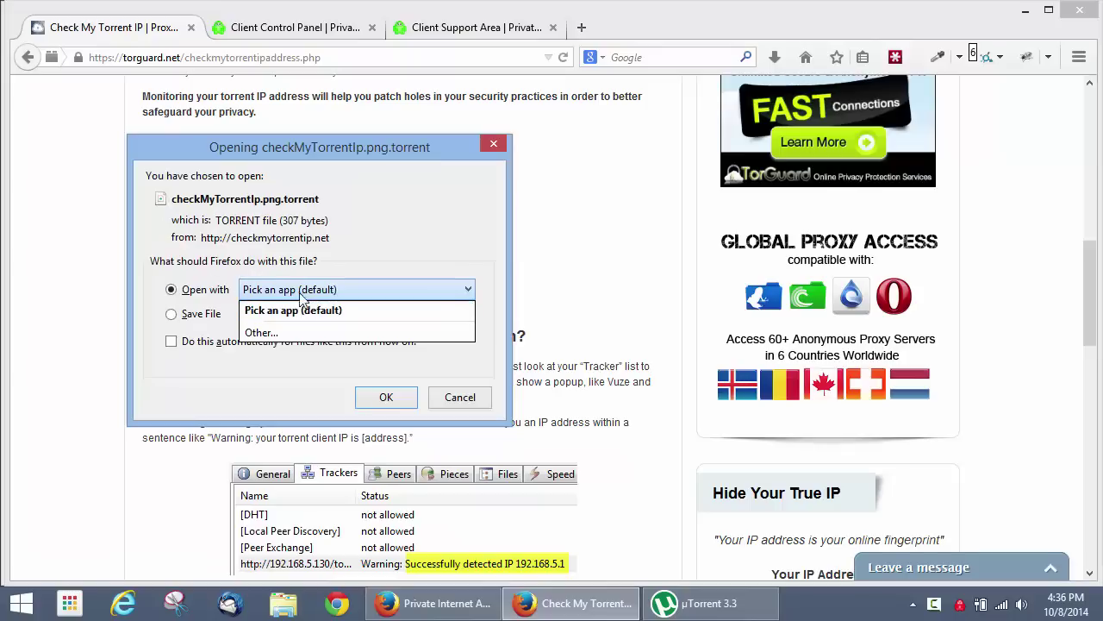
pyautogui.click(293, 333)
pyautogui.click(264, 268)
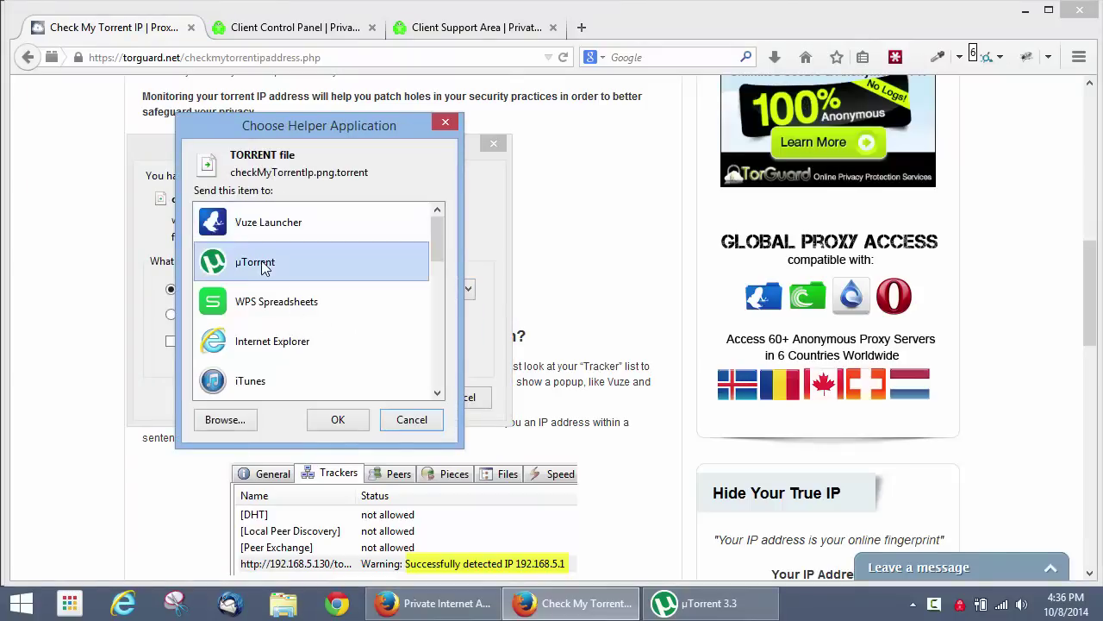
pyautogui.doubleClick(264, 268)
pyautogui.click(387, 395)
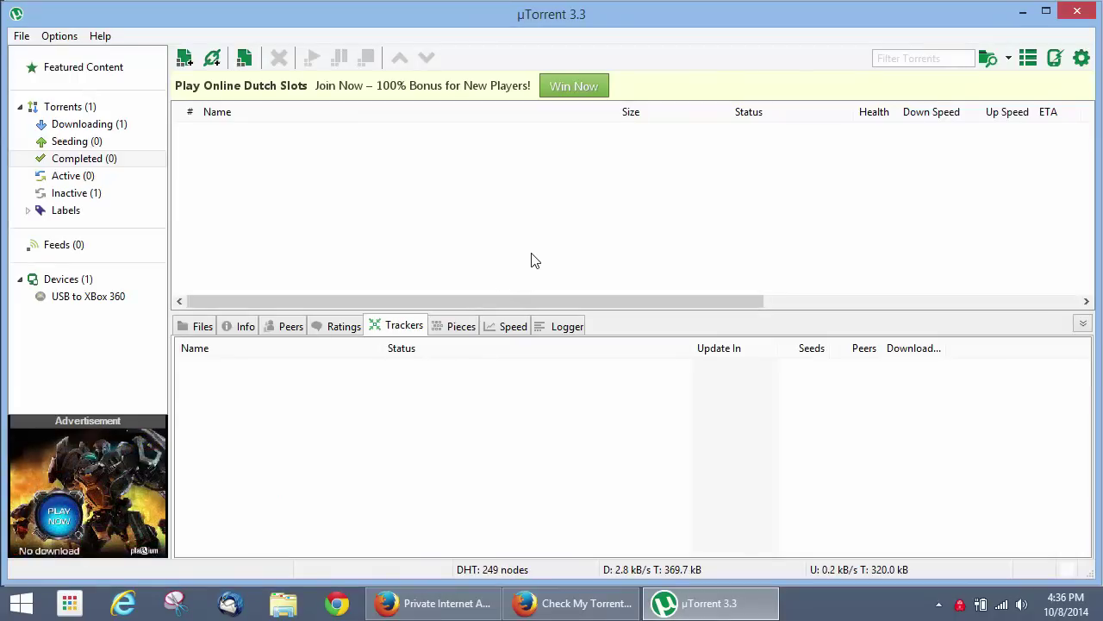
# Filter to Downloading torrents and select checkMyTorrentIp.png to view its tracker status.
pyautogui.click(110, 124)
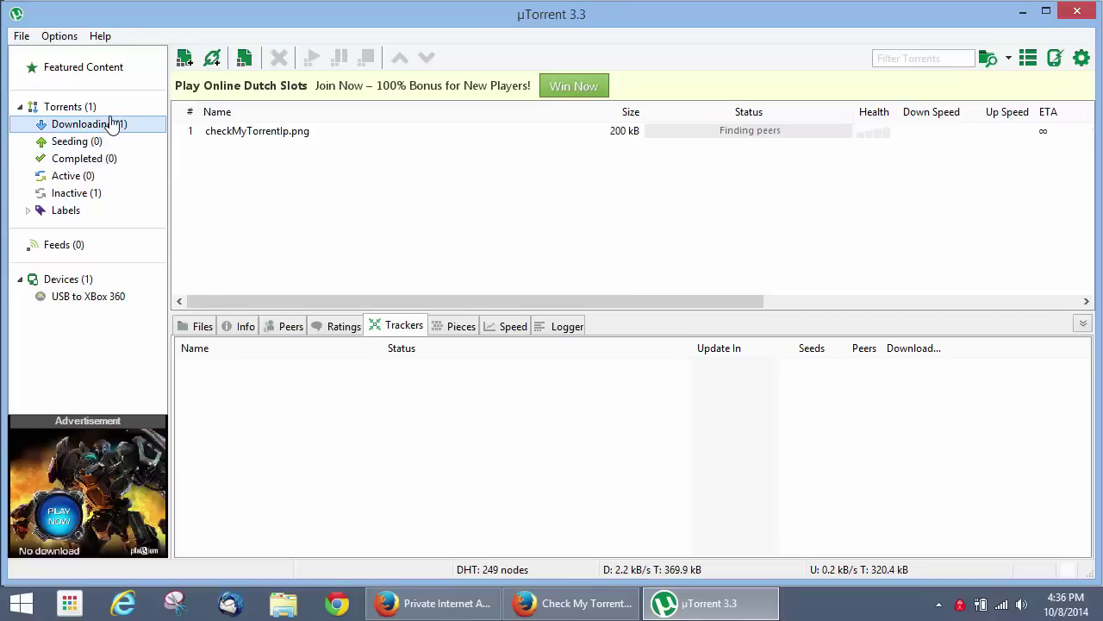
pyautogui.click(291, 133)
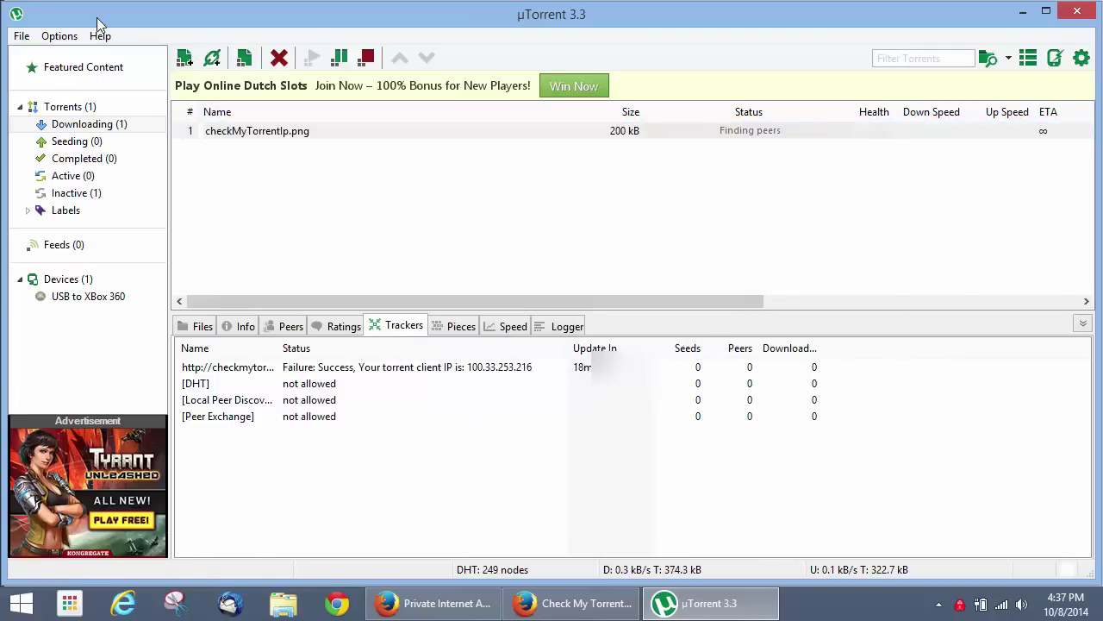
# Open µTorrent's Preferences from the Options menu, showing the Connection page.
pyautogui.click(21, 37)
pyautogui.moveTo(57, 41)
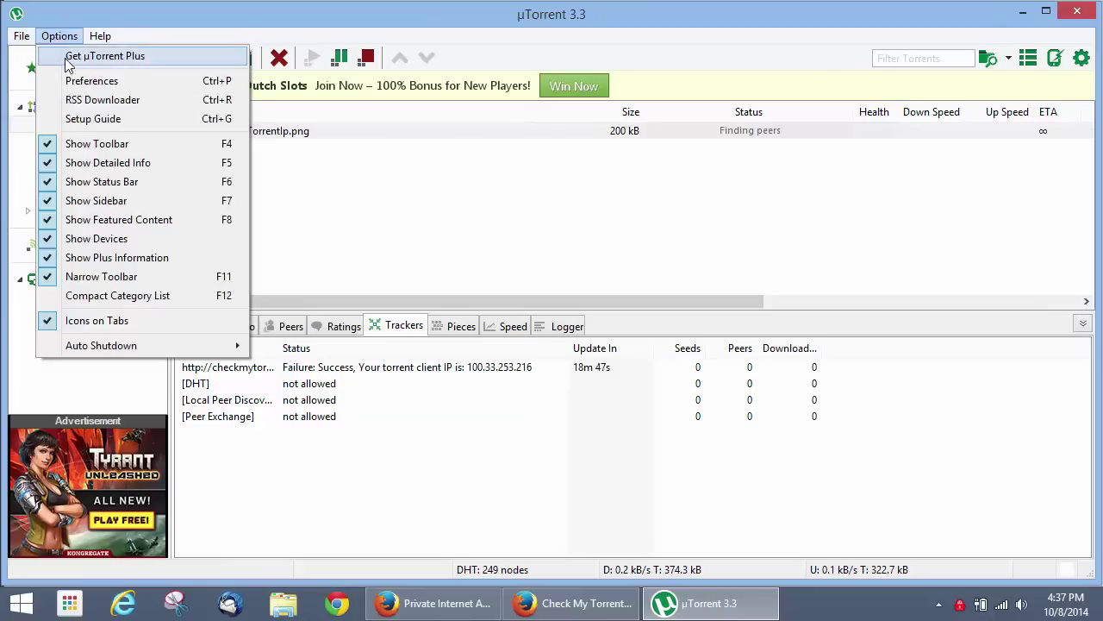
pyautogui.click(90, 81)
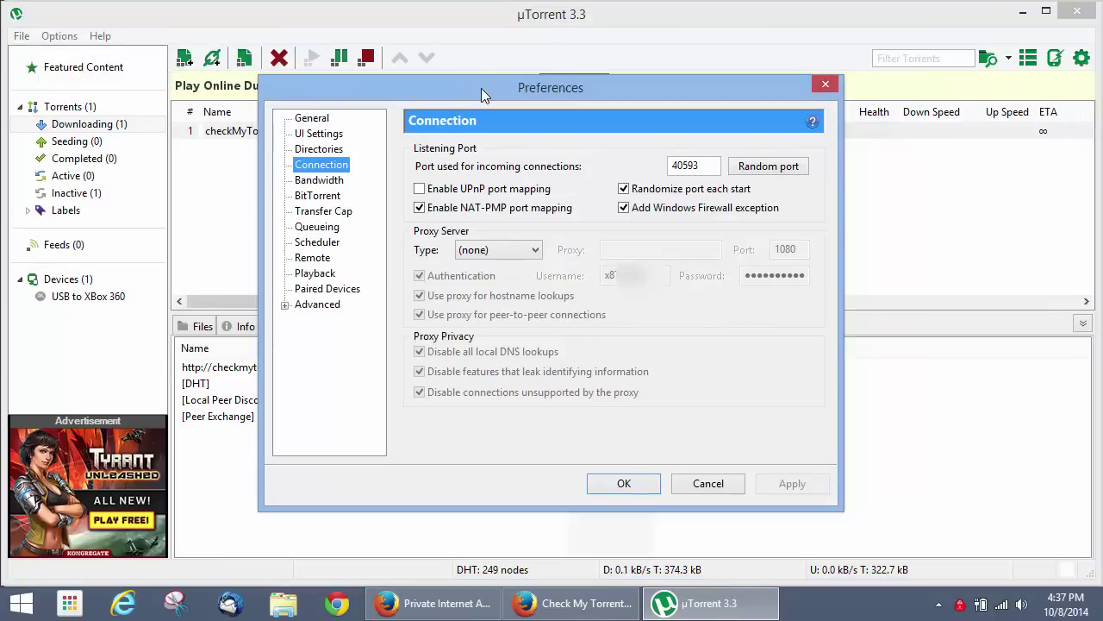
pyautogui.moveTo(481, 88); pyautogui.dragTo(497, 103)
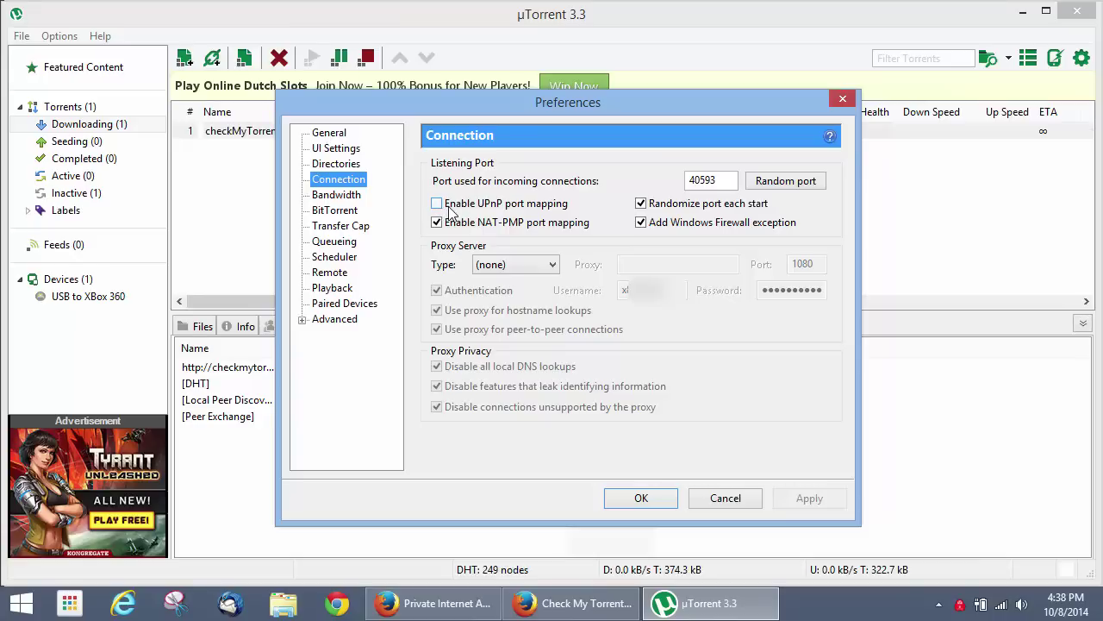
# Set the proxy type to Socks5 with host proxy-nl.privateinternetaccess.com.
pyautogui.click(506, 264)
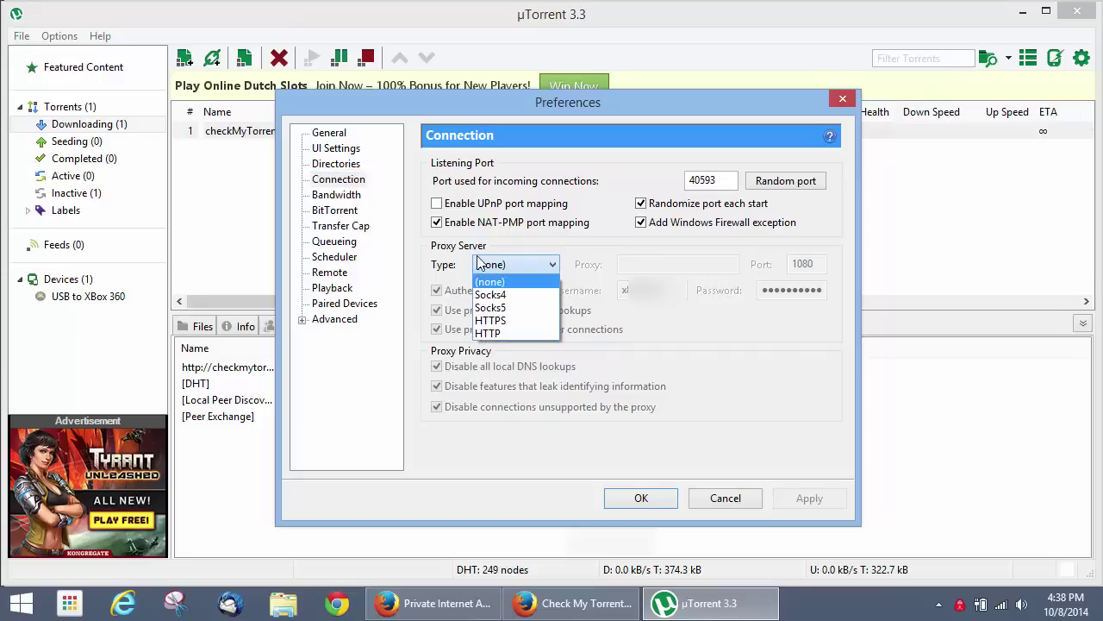
pyautogui.click(504, 308)
pyautogui.click(649, 266)
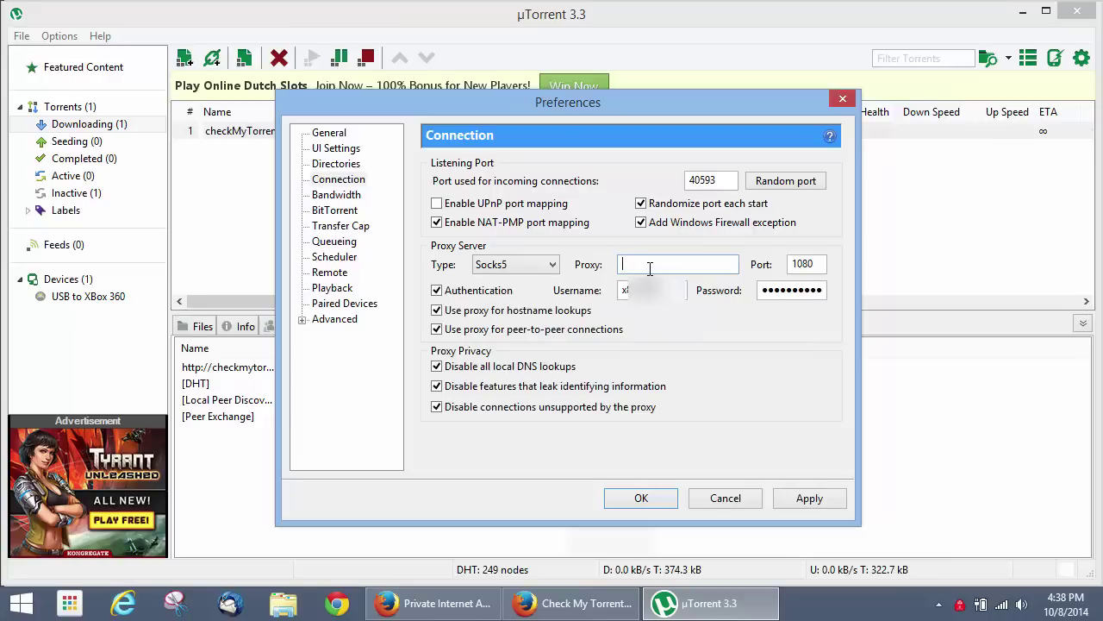
pyautogui.write('proxy')
pyautogui.write('-nl.priva')
pyautogui.write('teinternetac')
pyautogui.write('cess.com')
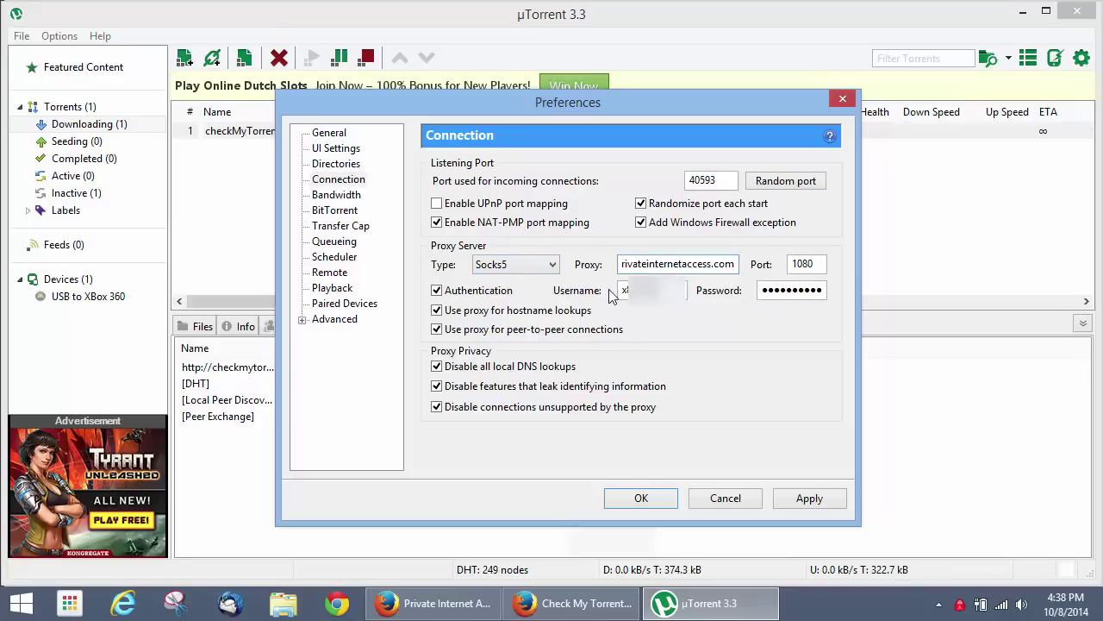
# Uncheck Authentication, both Use proxy options and all three Proxy Privacy options.
pyautogui.click(436, 290)
pyautogui.click(436, 310)
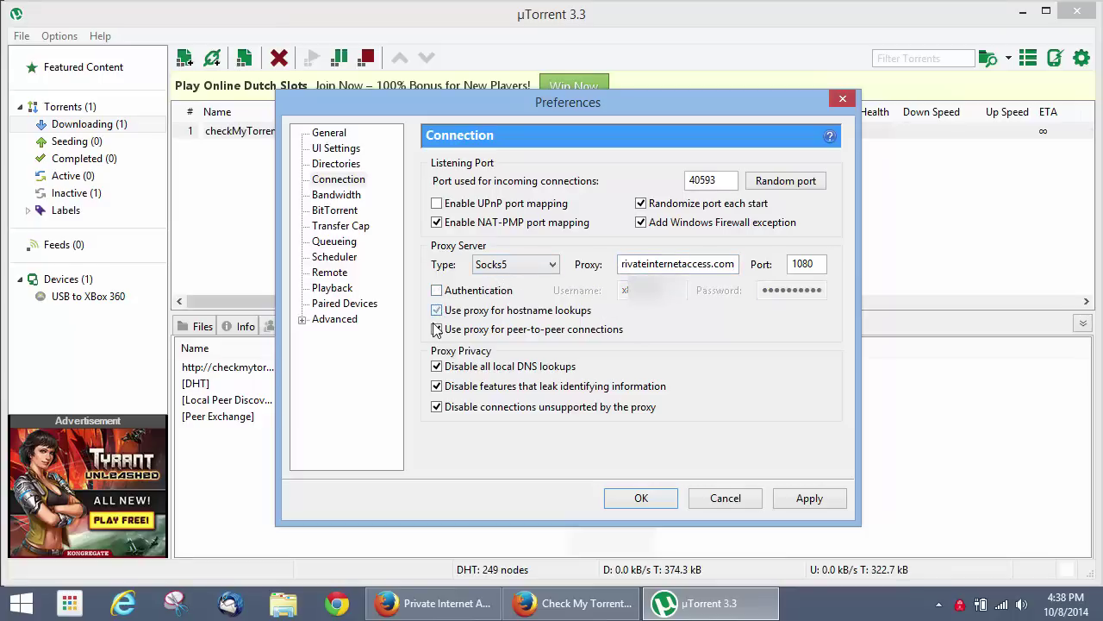
pyautogui.click(436, 329)
pyautogui.click(436, 366)
pyautogui.click(436, 386)
pyautogui.click(436, 407)
pyautogui.click(534, 607)
pyautogui.click(427, 28)
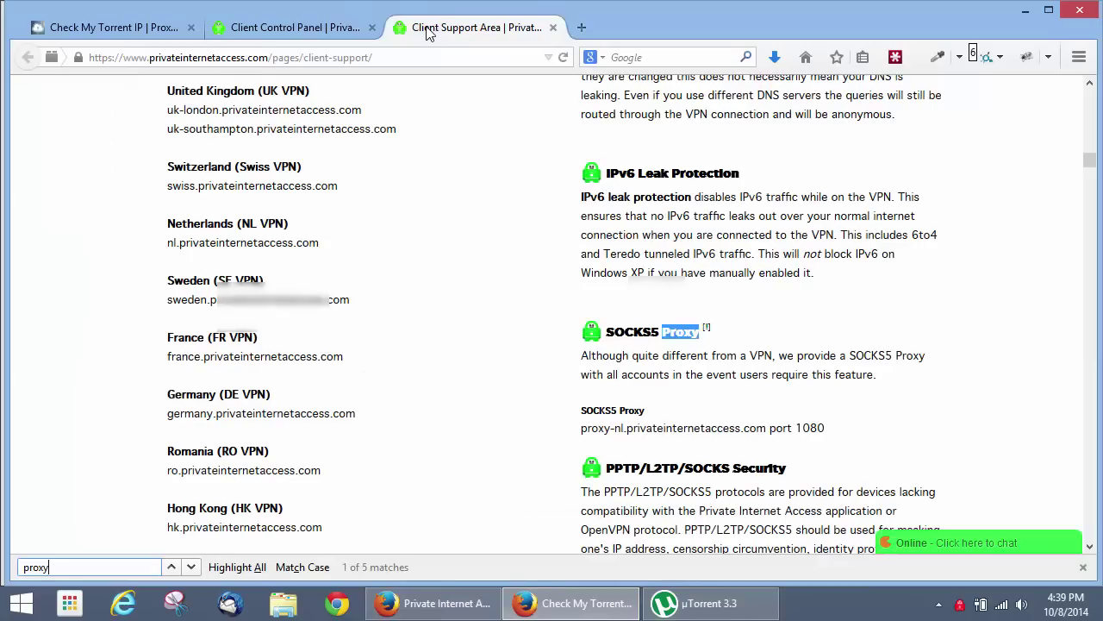
pyautogui.click(328, 31)
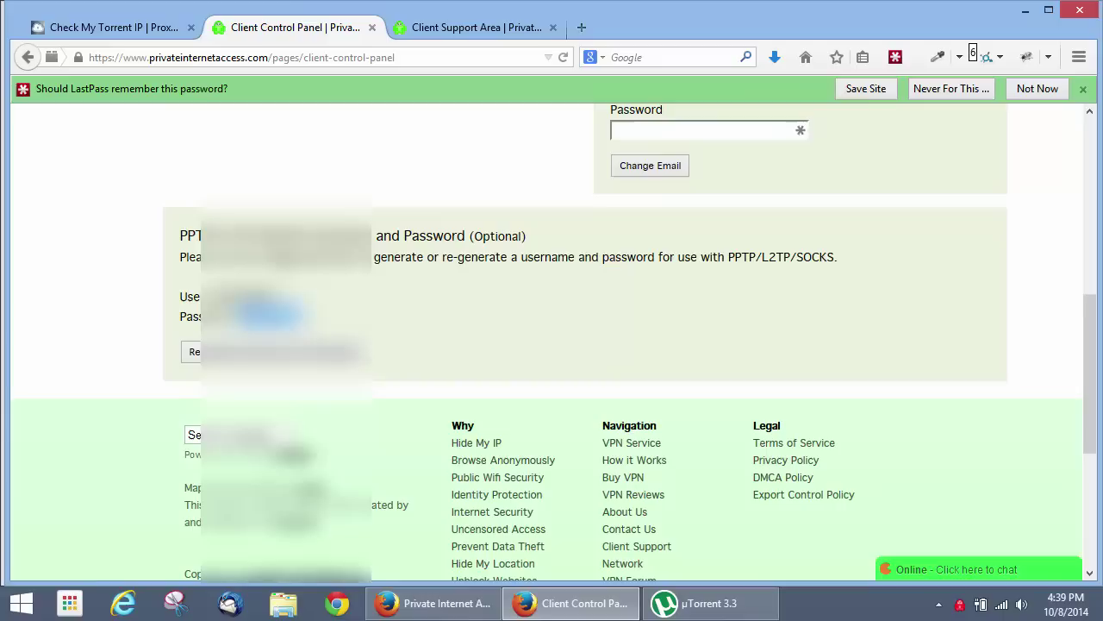
pyautogui.scroll(4, 552, 345)
pyautogui.scroll(-5, 178, 227)
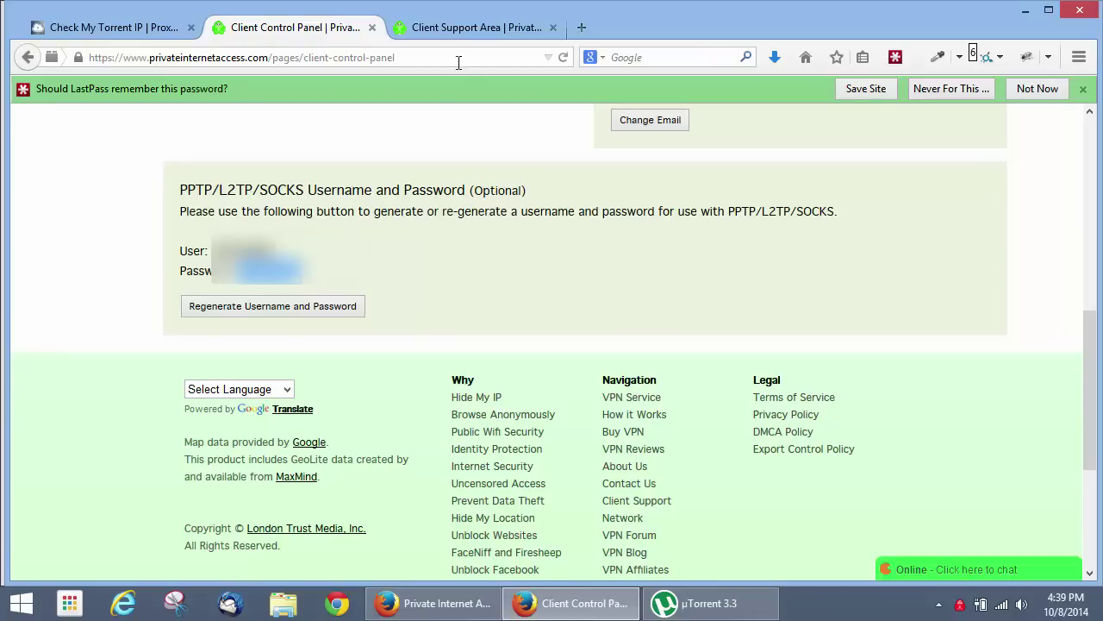
pyautogui.click(700, 606)
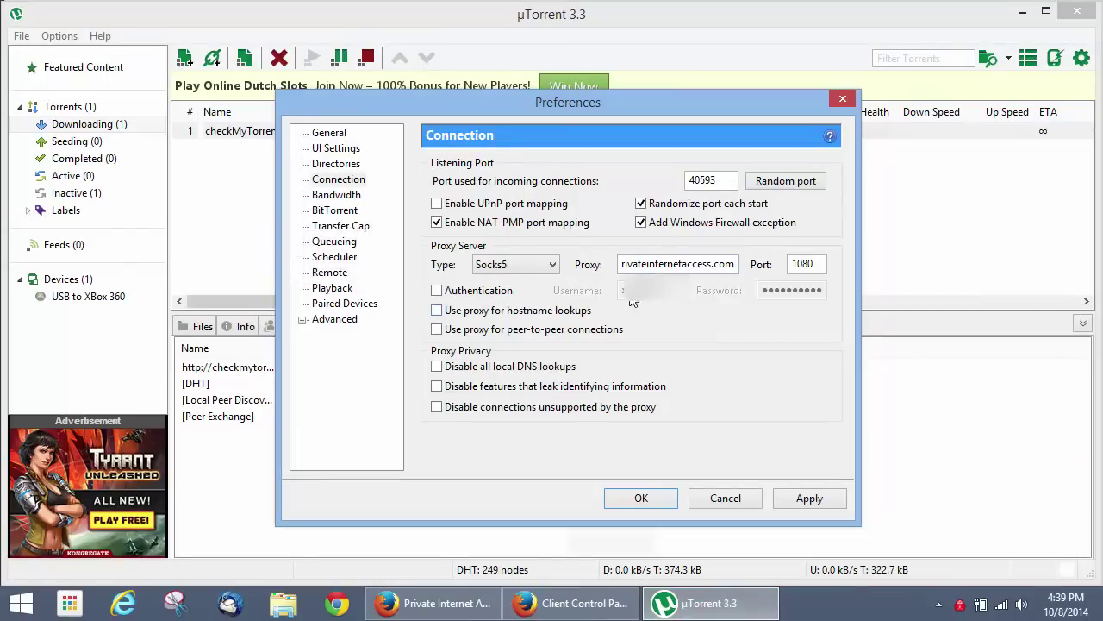
# Enable Authentication, both Use proxy options and all three Proxy Privacy protections, then apply.
pyautogui.click(436, 291)
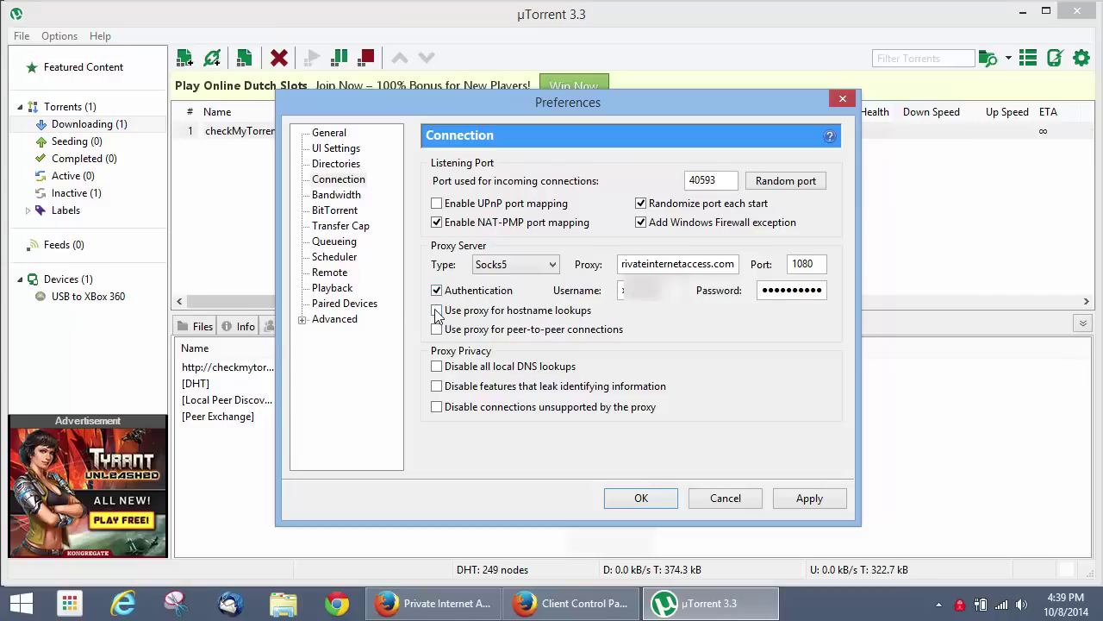
pyautogui.click(436, 312)
pyautogui.click(437, 330)
pyautogui.click(436, 367)
pyautogui.click(436, 387)
pyautogui.click(436, 407)
pyautogui.click(801, 500)
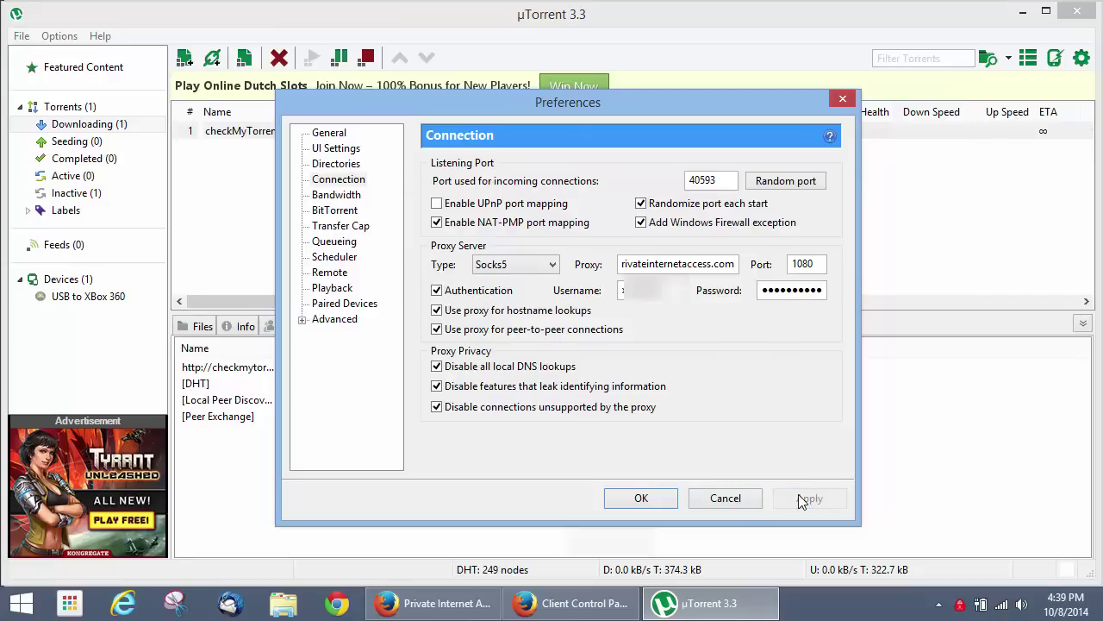
# On the BitTorrent preferences page, set outgoing protocol encryption to Forced.
pyautogui.click(326, 213)
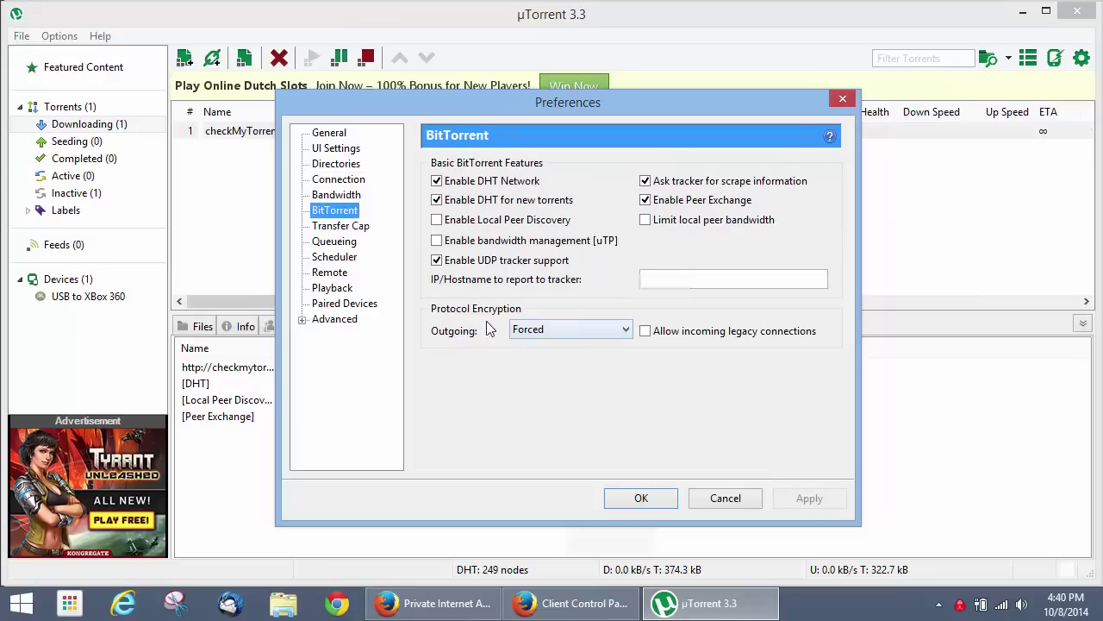
pyautogui.click(581, 329)
pyautogui.click(555, 371)
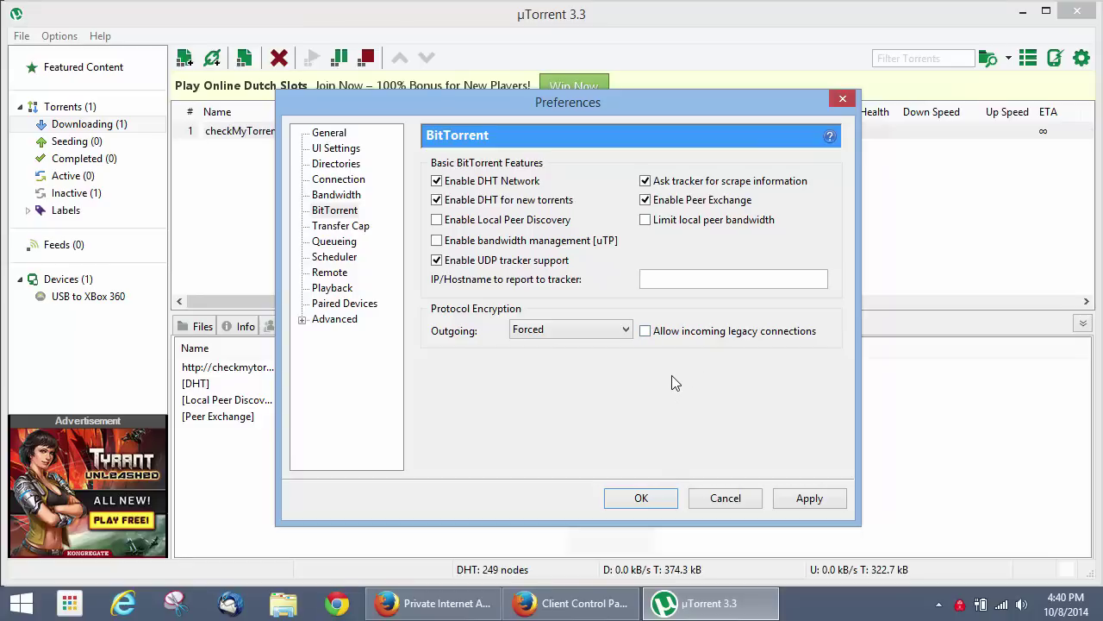
# Apply and close Preferences, then force an update of the IP-check tracker.
pyautogui.click(811, 498)
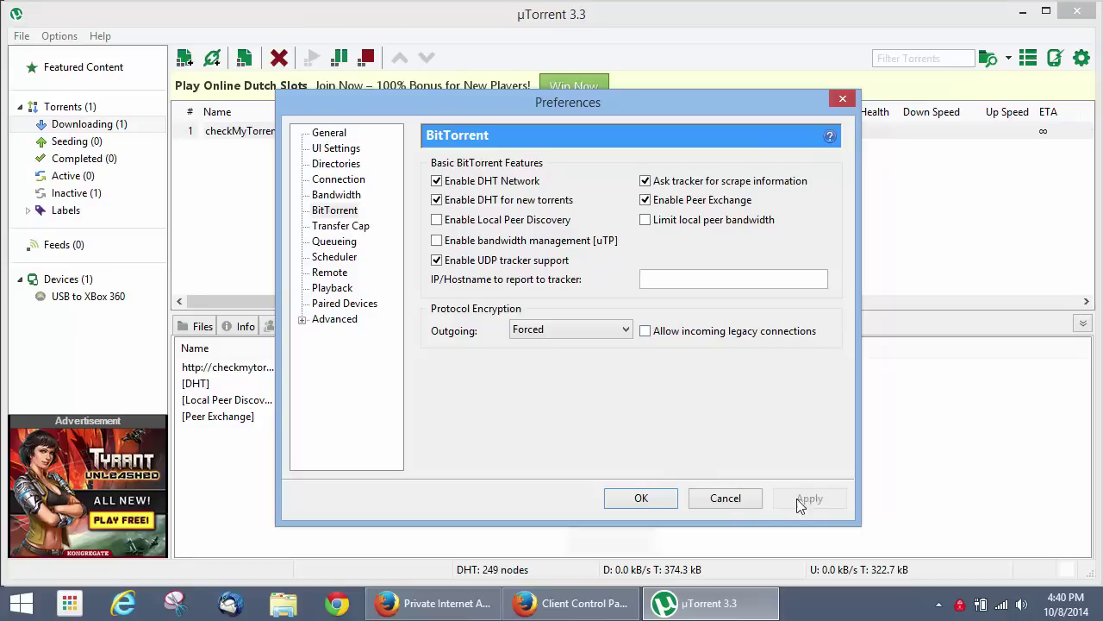
pyautogui.click(641, 498)
pyautogui.click(484, 369)
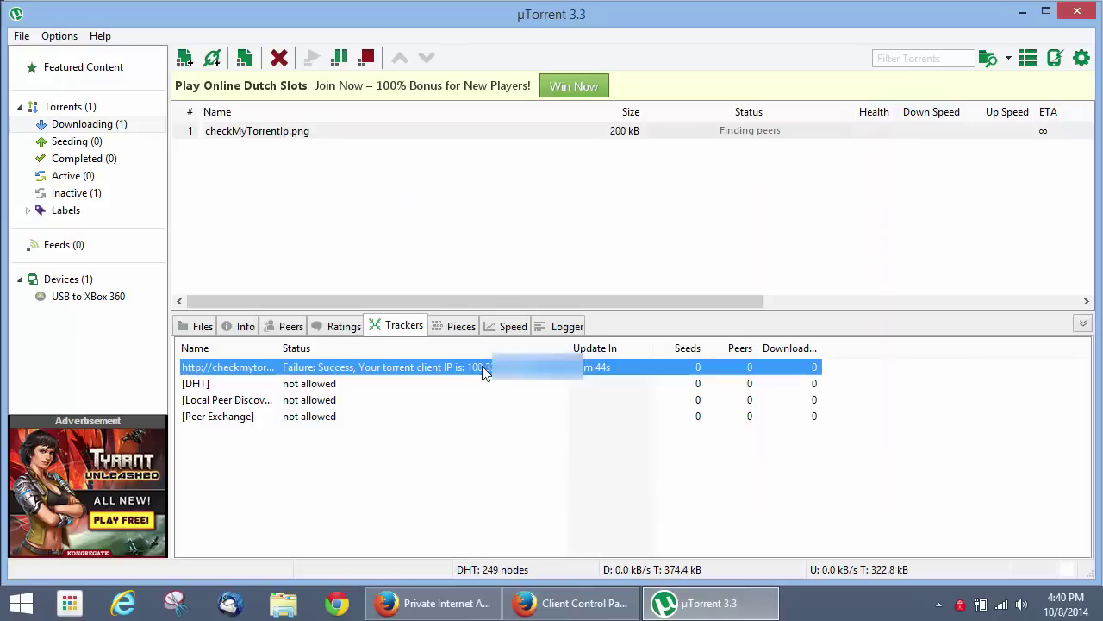
pyautogui.rightClick(440, 369)
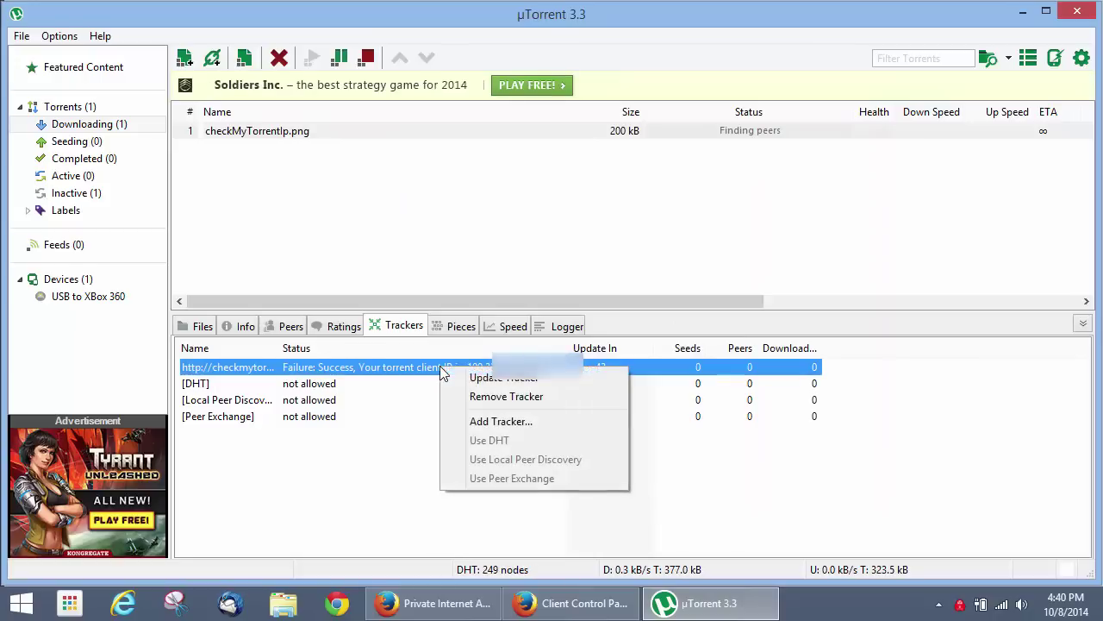
pyautogui.click(484, 380)
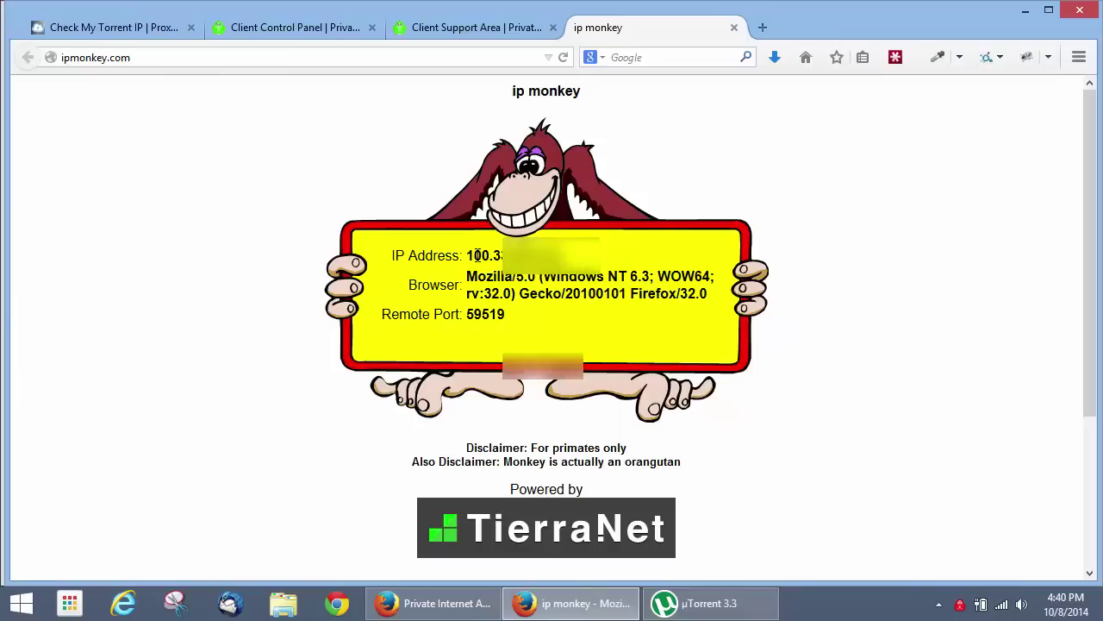
# Bring µTorrent back to the front and check the PIA tray icon shows Disconnected.
pyautogui.click(665, 602)
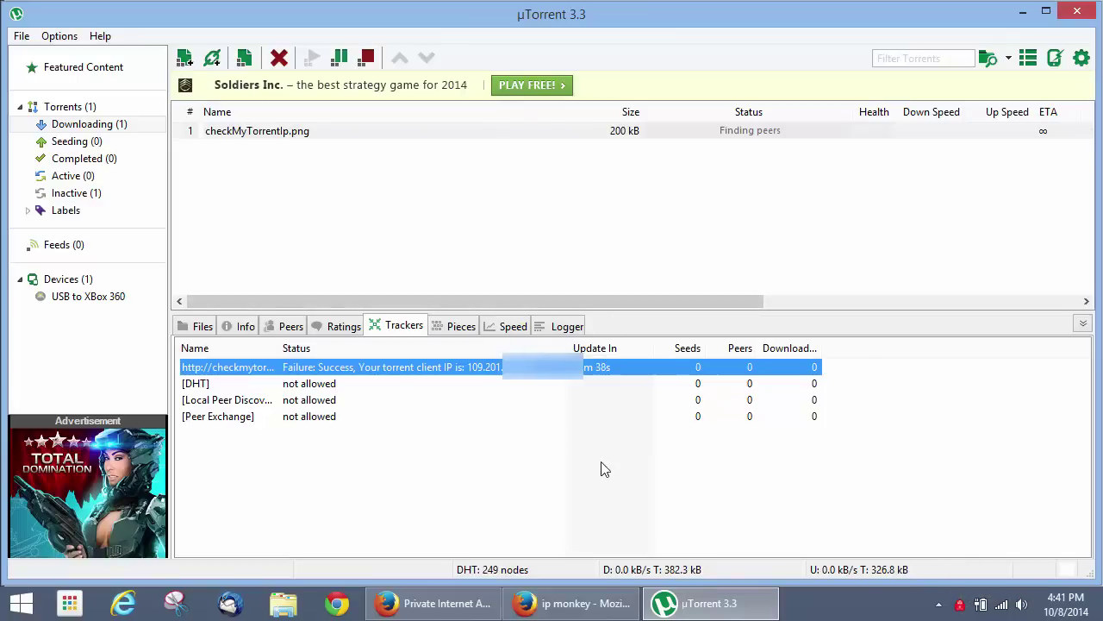
pyautogui.moveTo(964, 608)
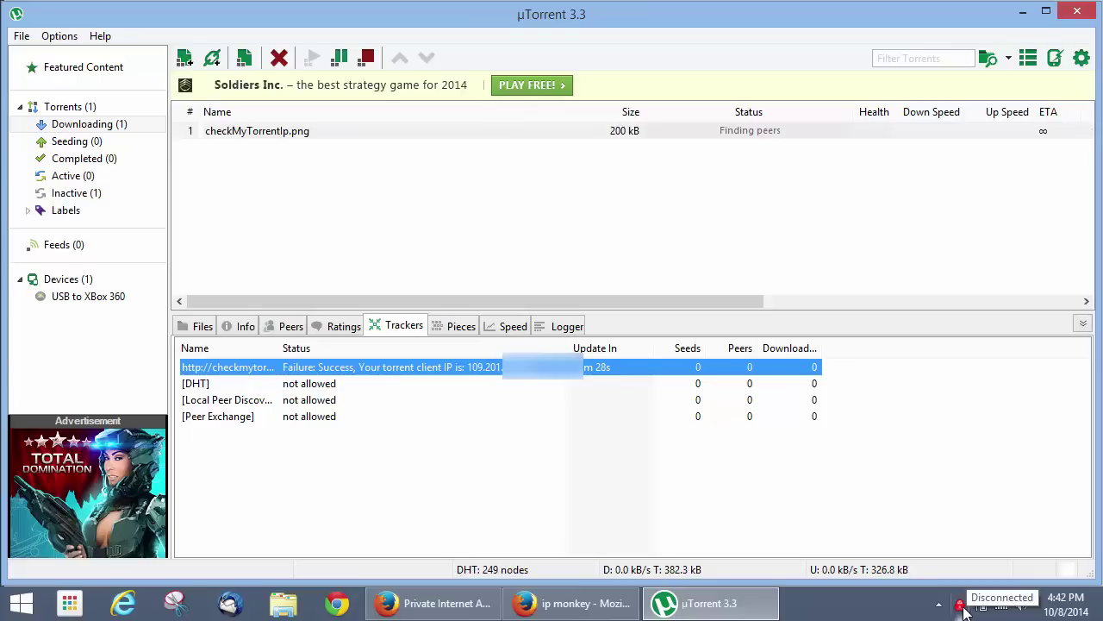
# Connect the PIA VPN to a US server region from its tray menu.
pyautogui.rightClick(963, 608)
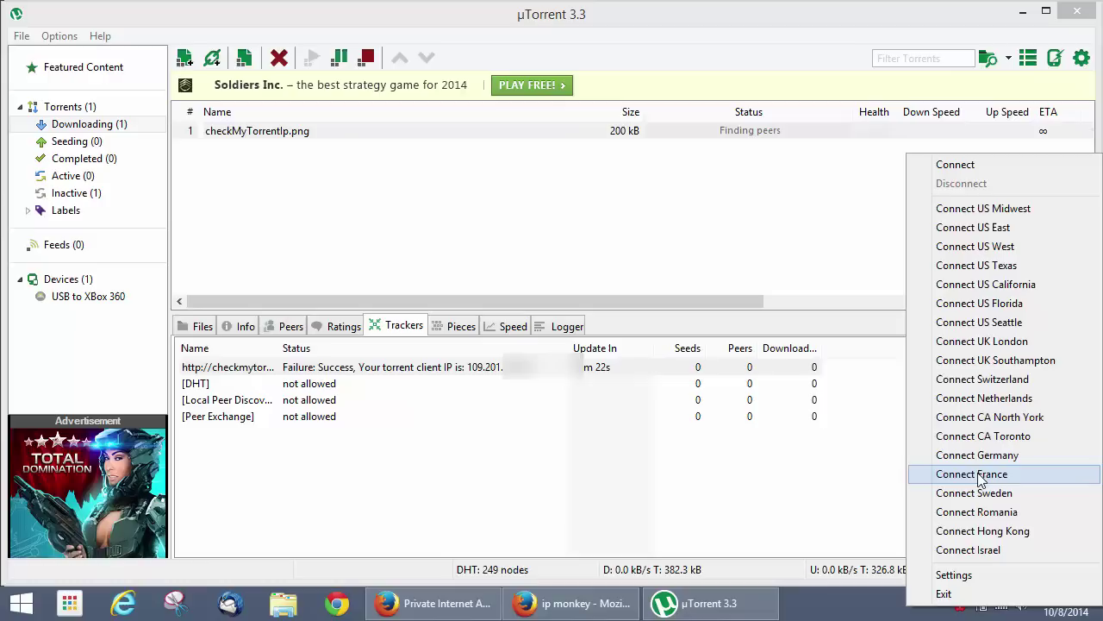
pyautogui.click(983, 248)
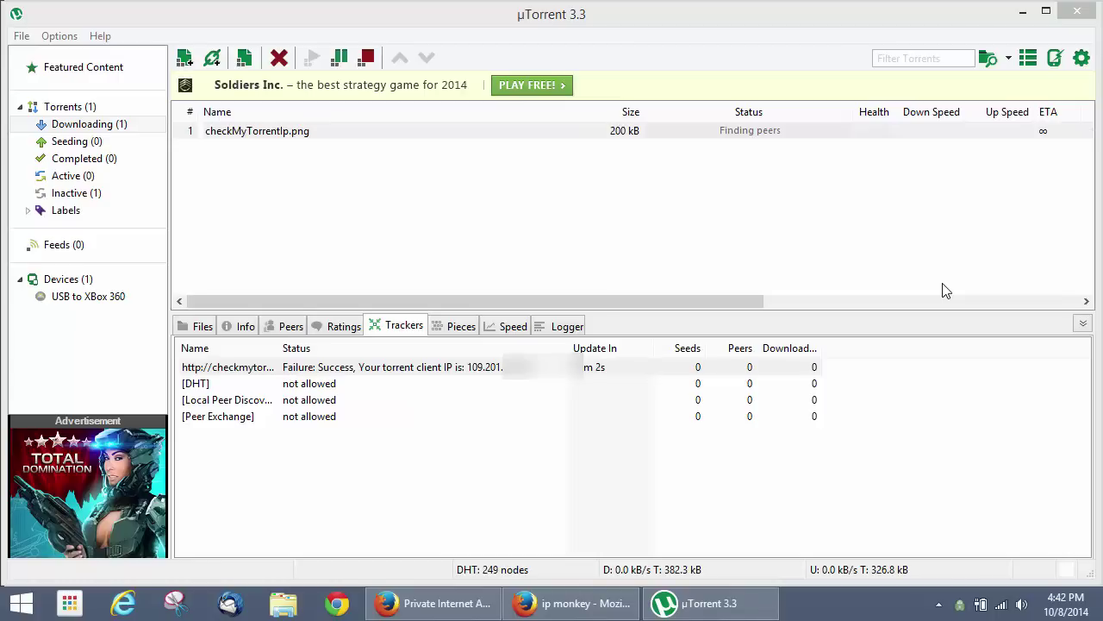
# Reload ip monkey to see the new 108.17 browser IP, then return to µTorrent.
pyautogui.click(595, 603)
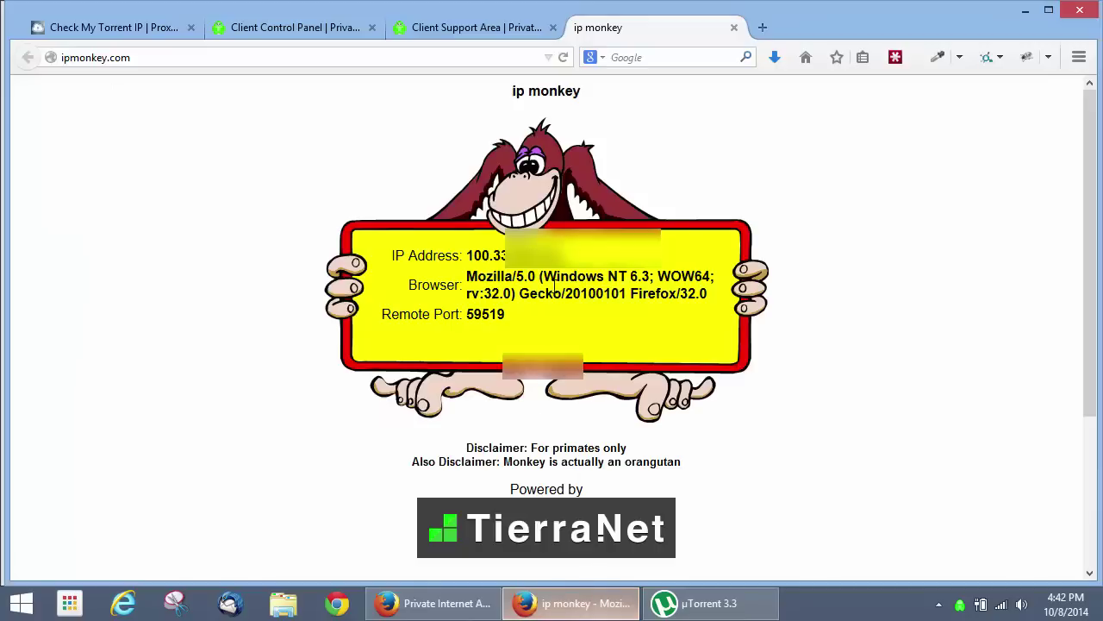
pyautogui.click(564, 57)
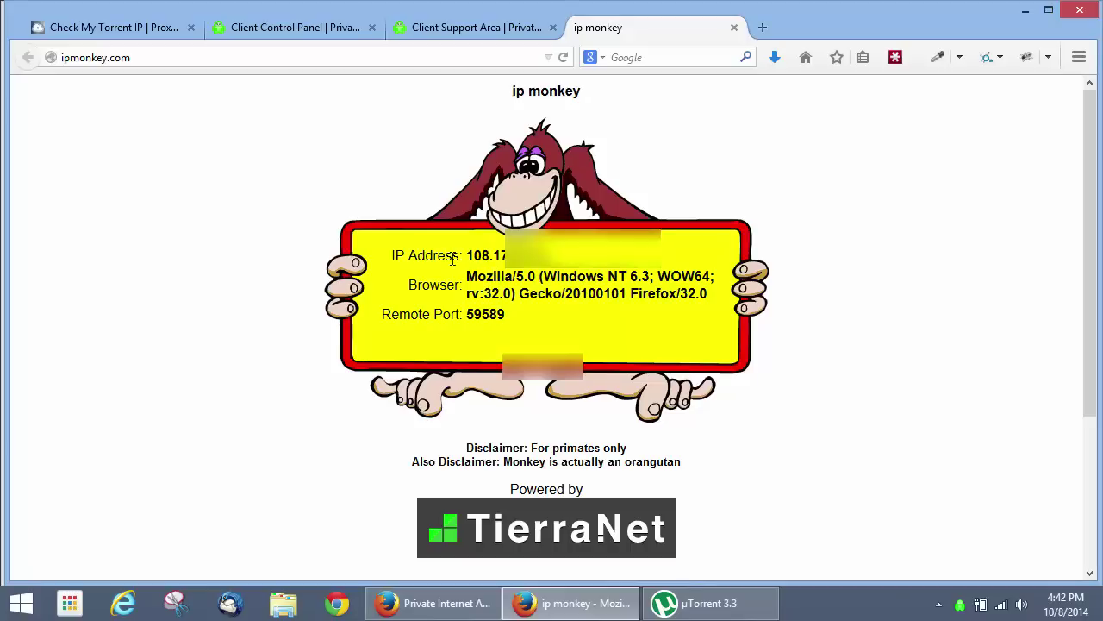
pyautogui.click(694, 603)
# Update the tracker twice and compare its 109.201 torrent IP with ip monkey's 108.17 browser IP.
pyautogui.rightClick(514, 369)
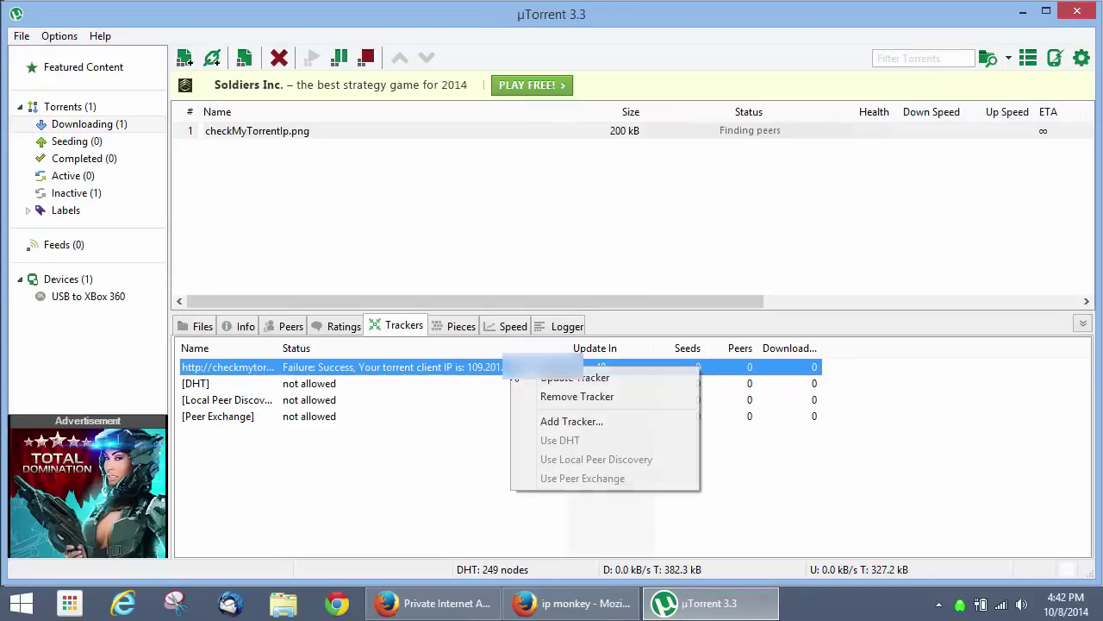
pyautogui.click(552, 379)
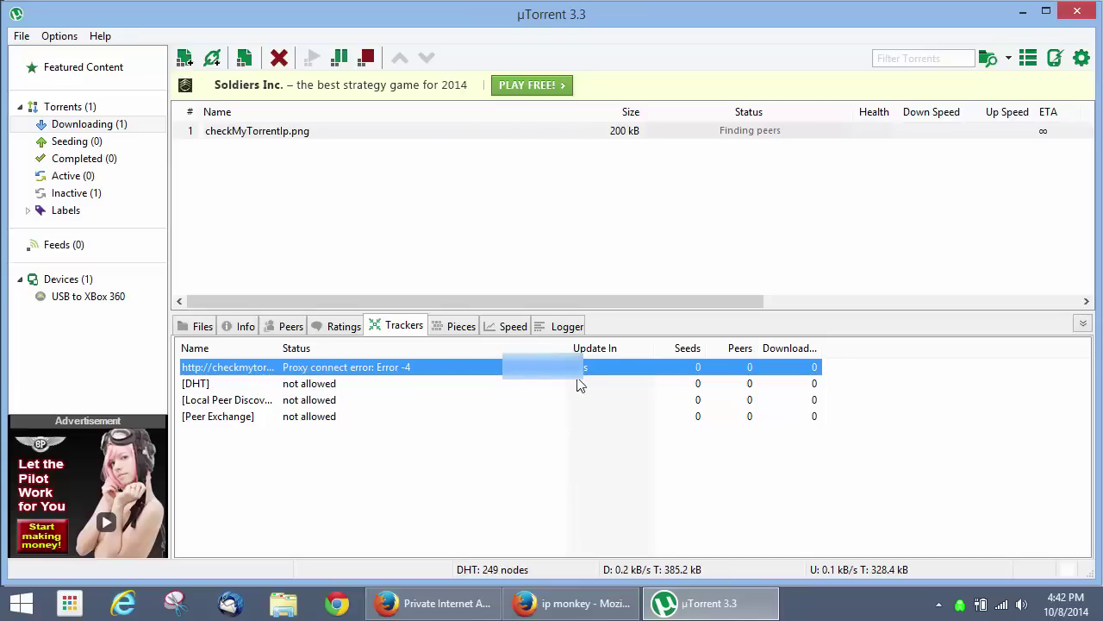
pyautogui.click(446, 466)
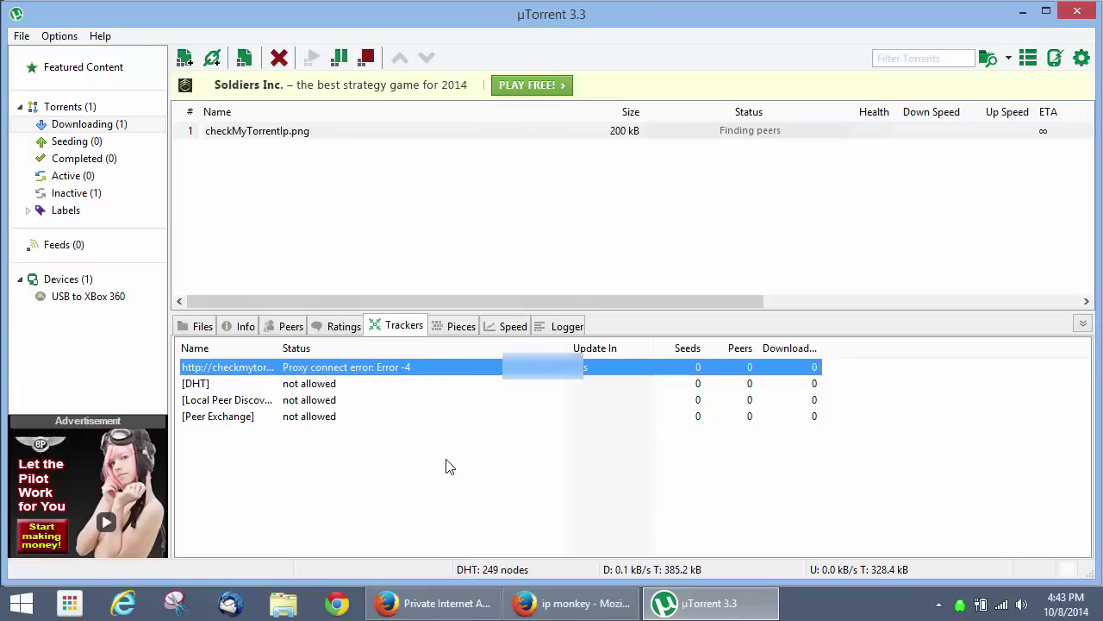
pyautogui.rightClick(419, 371)
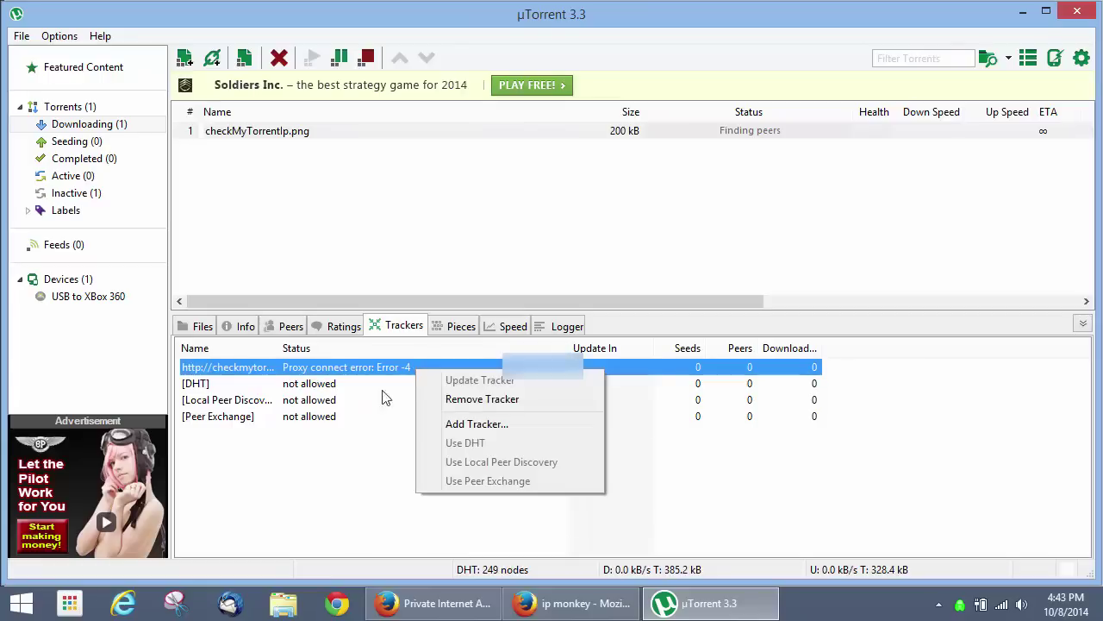
pyautogui.click(361, 474)
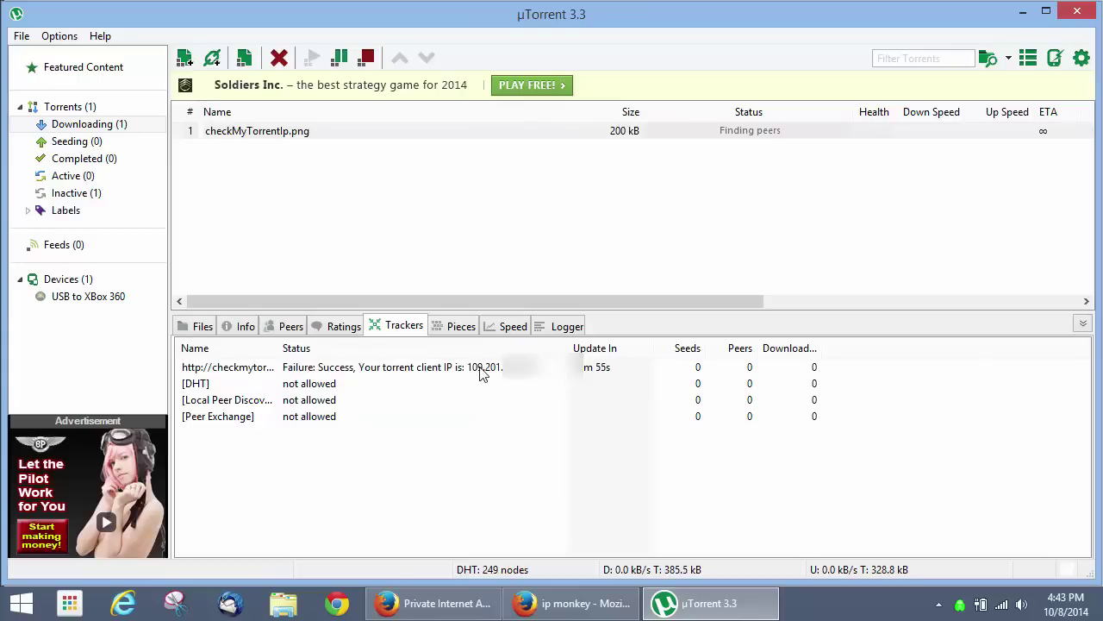
pyautogui.click(593, 607)
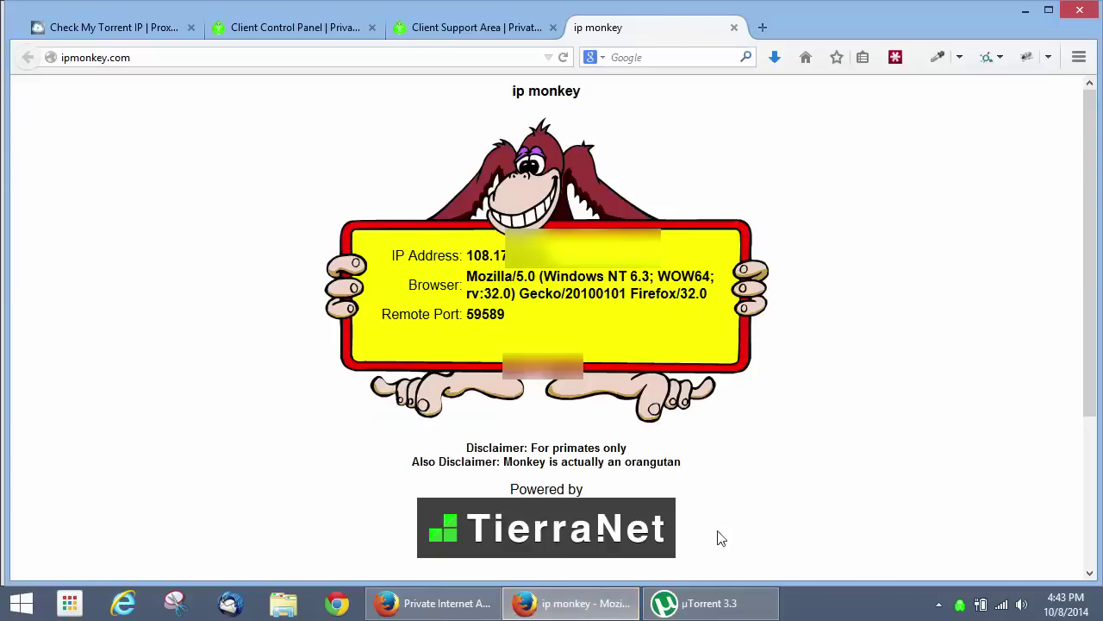
pyautogui.click(707, 609)
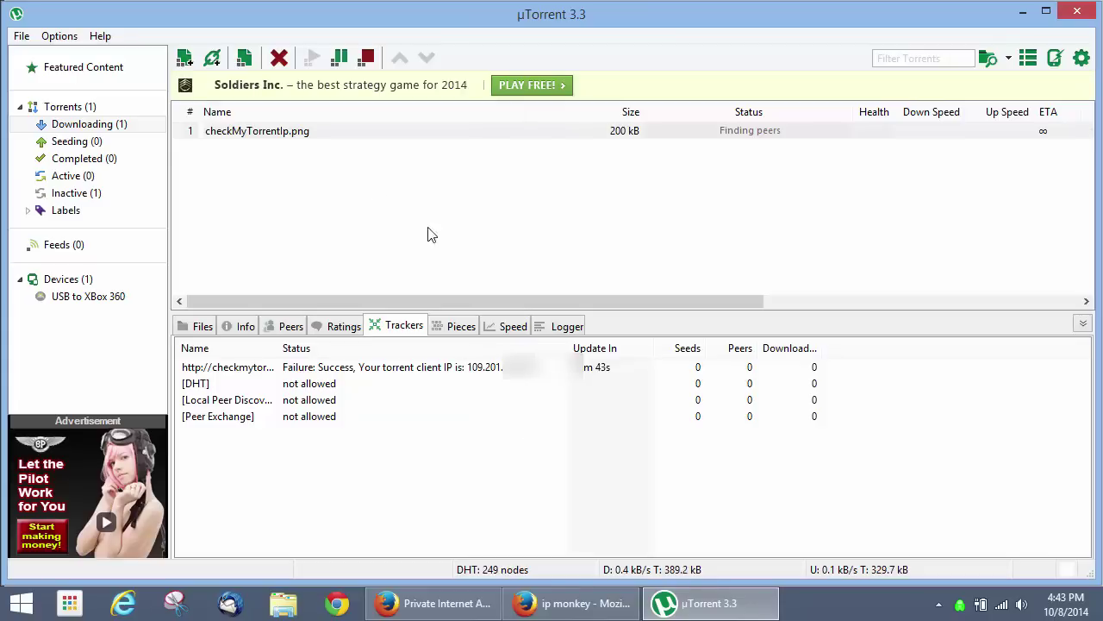
# Set the Connection preferences' proxy server type to (none), greying out the other proxy options.
pyautogui.click(72, 38)
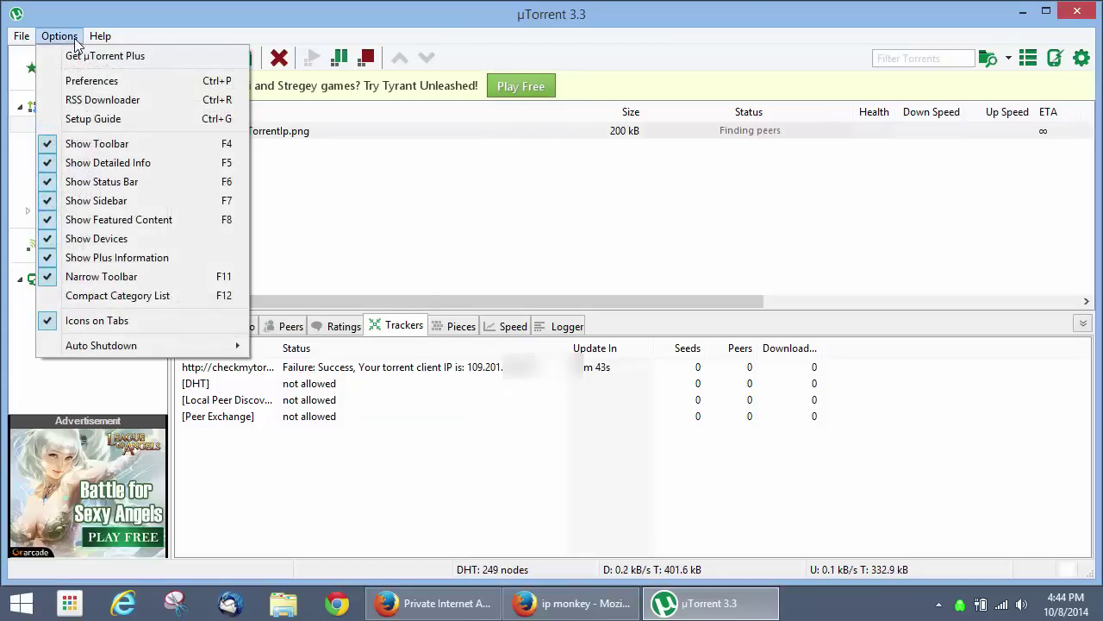
pyautogui.click(90, 81)
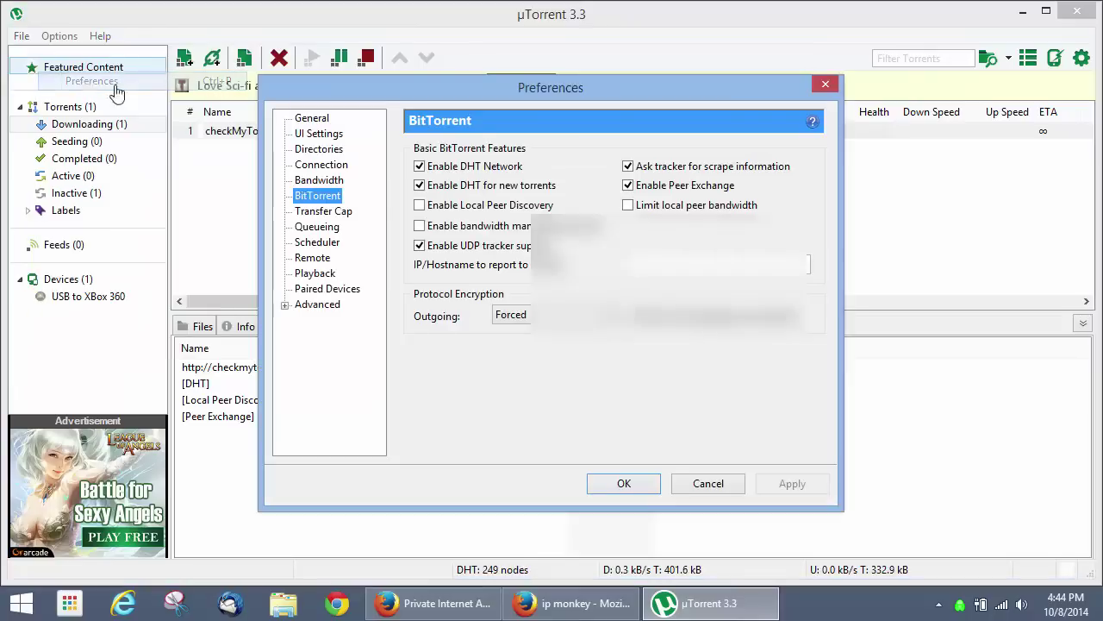
pyautogui.click(324, 165)
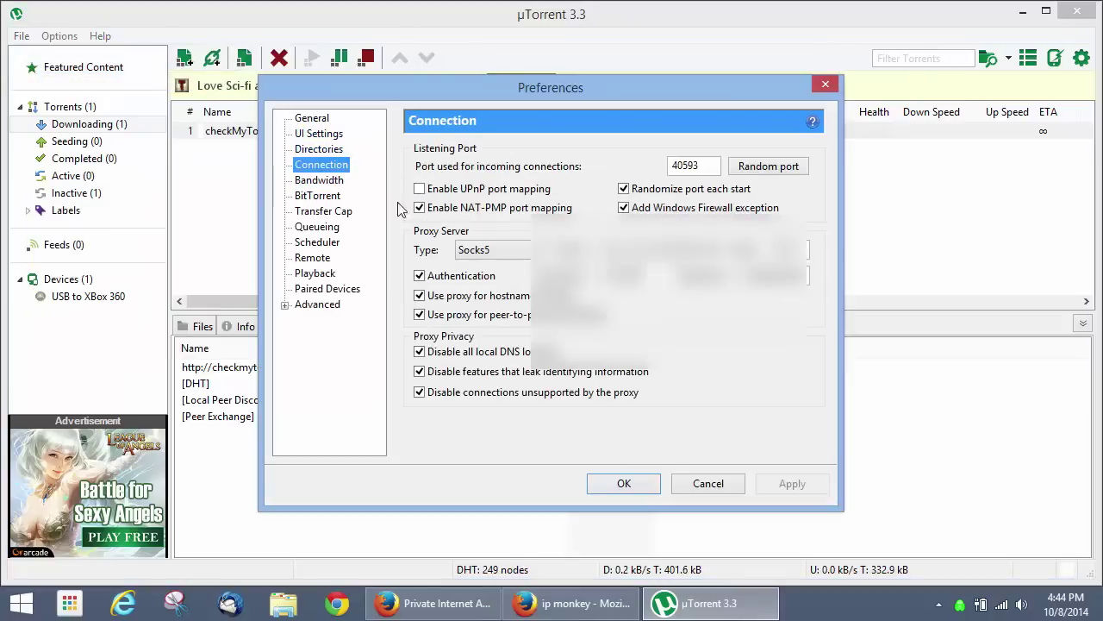
pyautogui.click(479, 250)
pyautogui.click(481, 269)
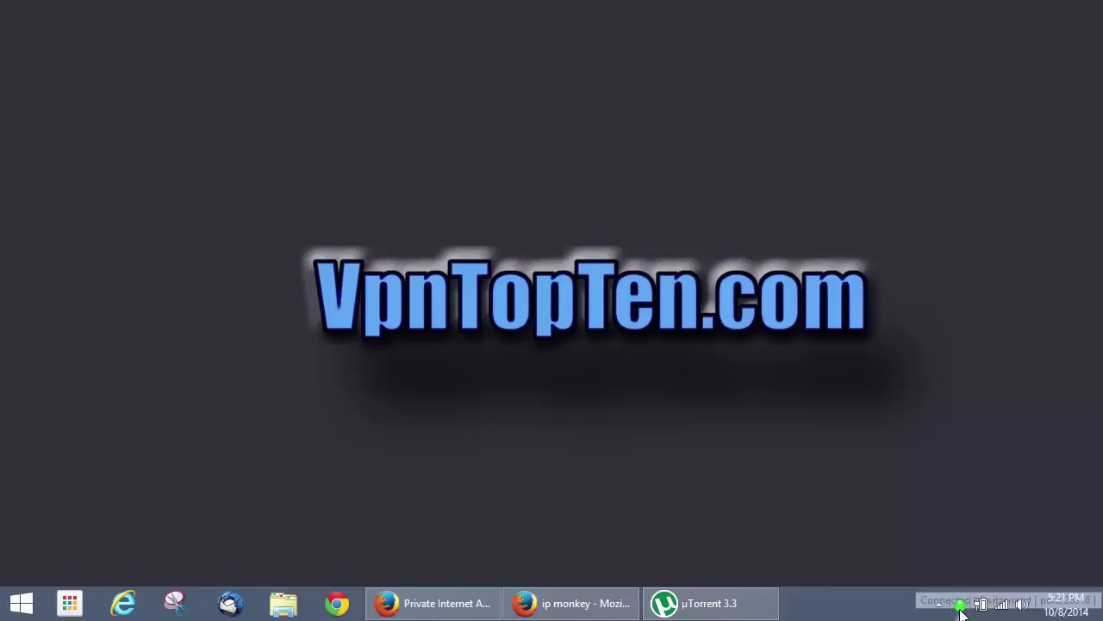
# Disconnect the PIA VPN and open its Settings: region Switzerland, AES-128, SHA256, RSA-4096 handshake.
pyautogui.rightClick(960, 605)
pyautogui.click(958, 183)
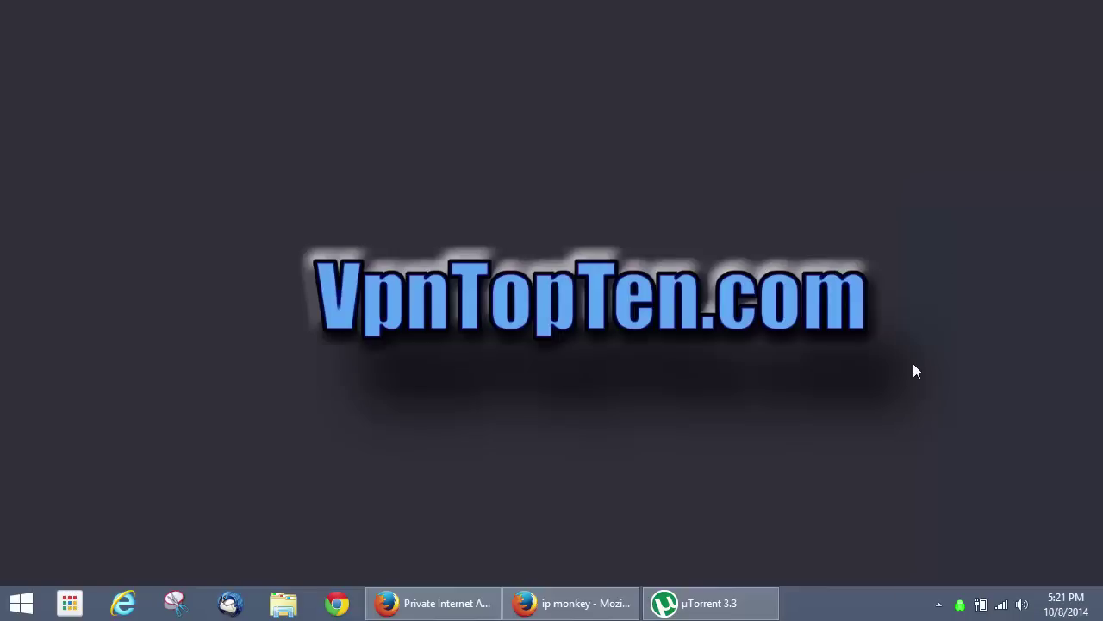
pyautogui.rightClick(960, 604)
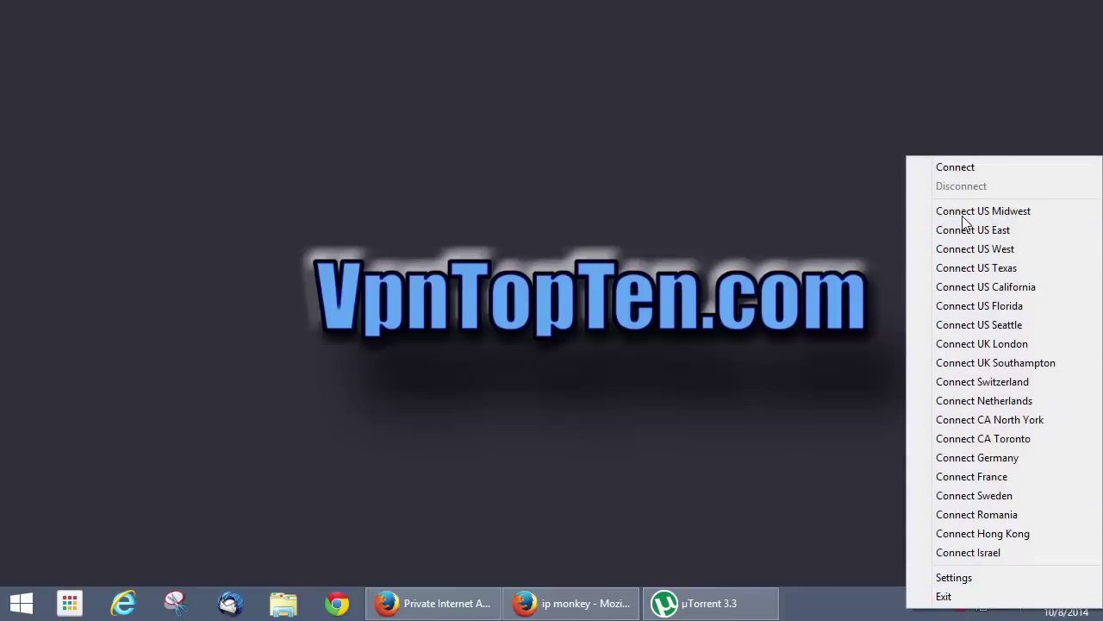
pyautogui.click(953, 577)
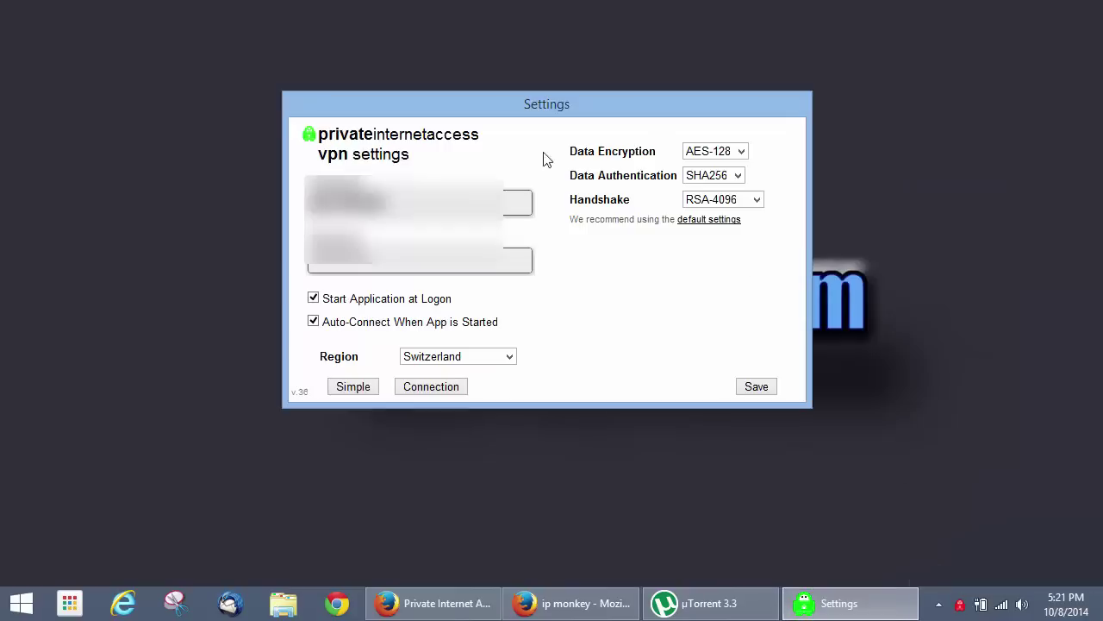
pyautogui.moveTo(434, 102); pyautogui.dragTo(416, 144)
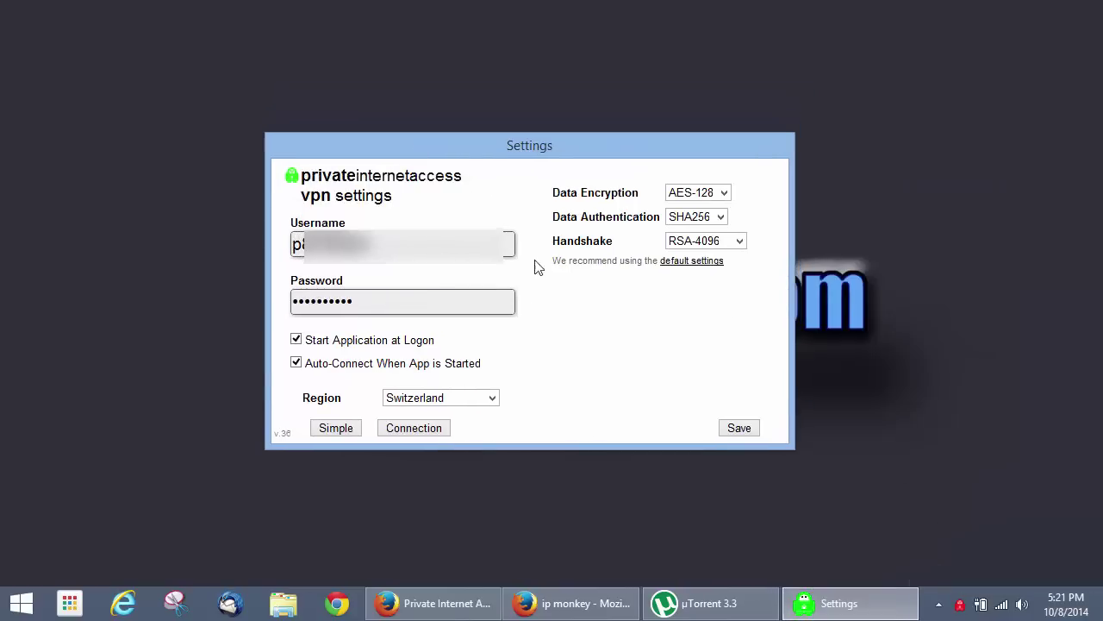
# In PIA's Connection settings, enable DNS and IPv6 leak protection with the kill switch left off.
pyautogui.click(401, 429)
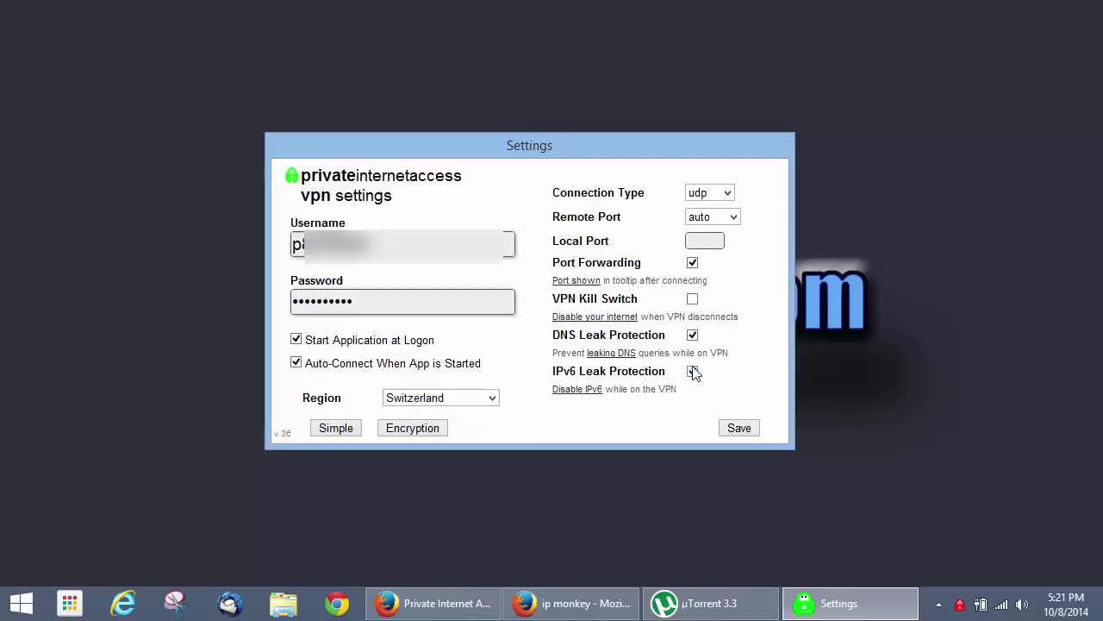
pyautogui.click(693, 336)
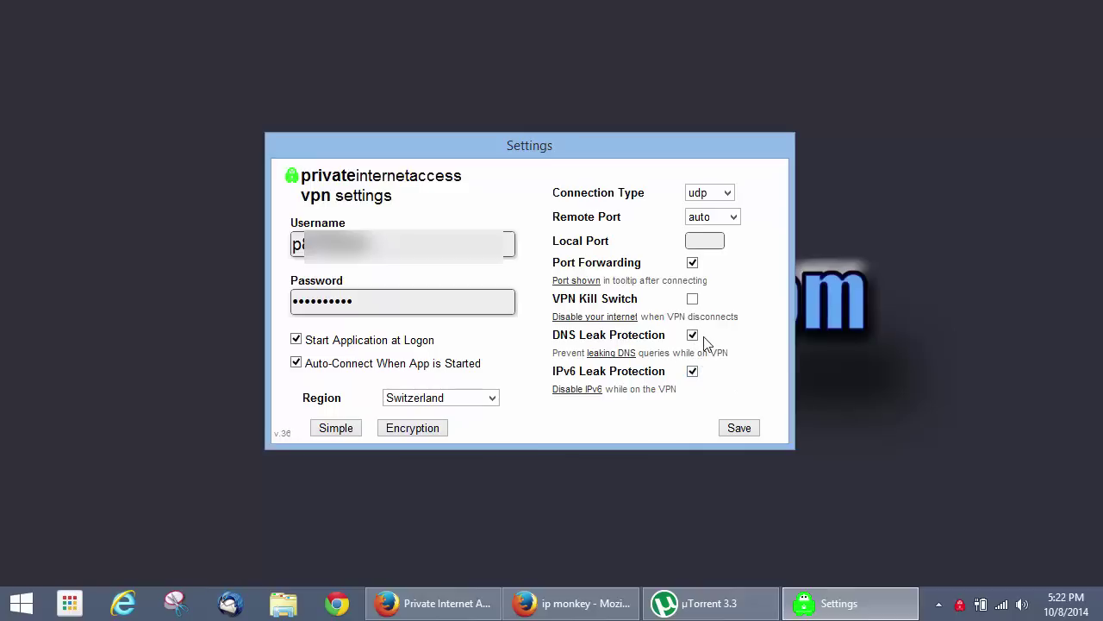